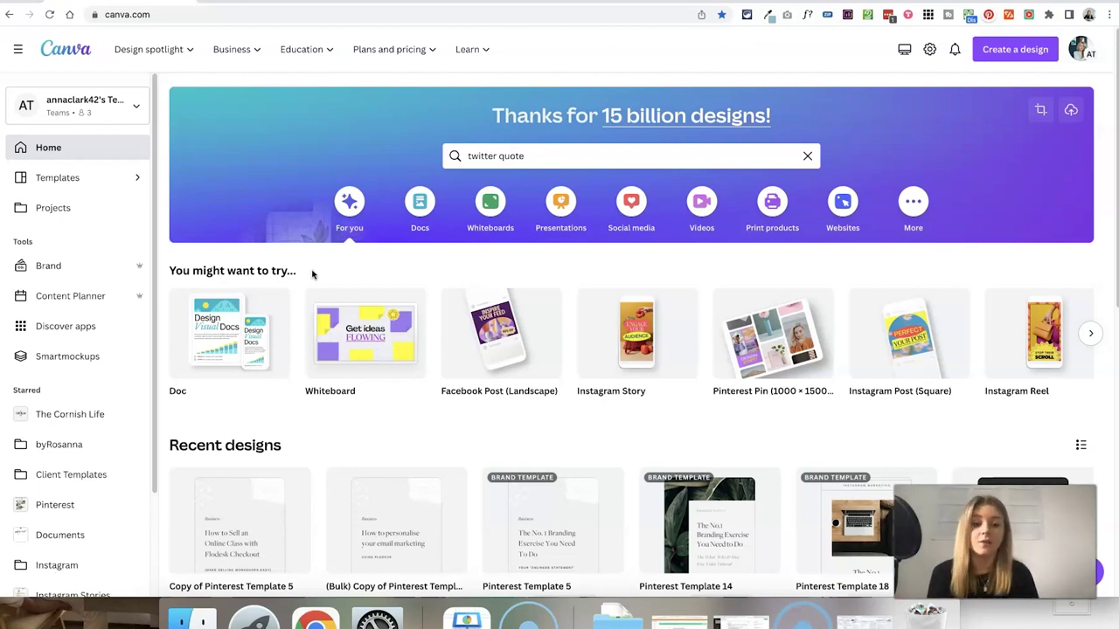
- Run the 'twitter quote' template search
{"action": "left_click", "coordinate": [524, 156]}
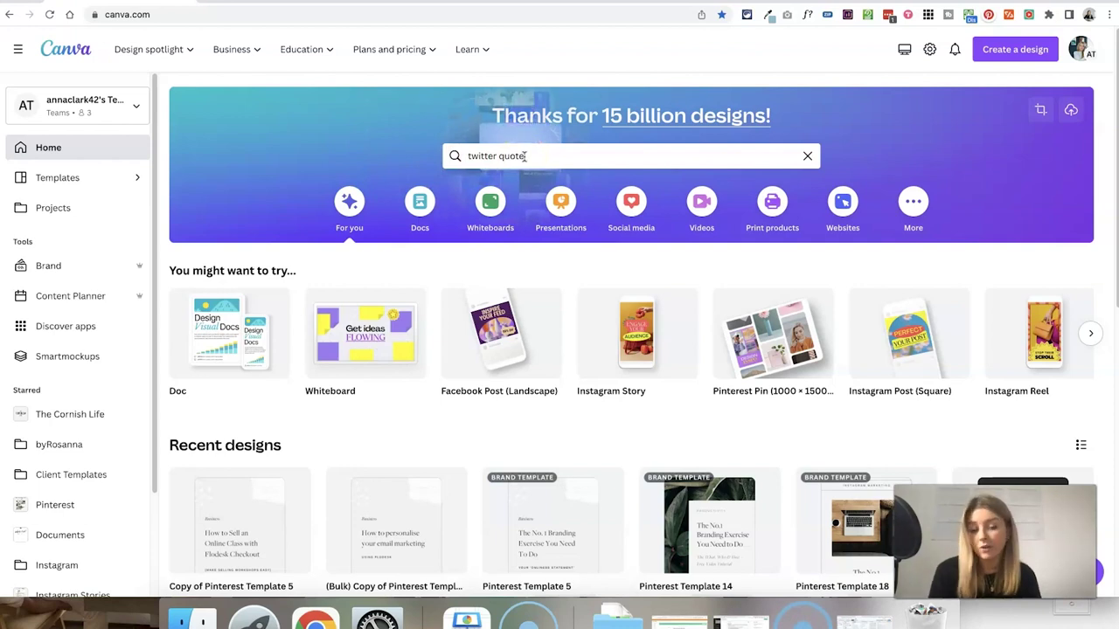
{"action": "left_click", "coordinate": [533, 155]}
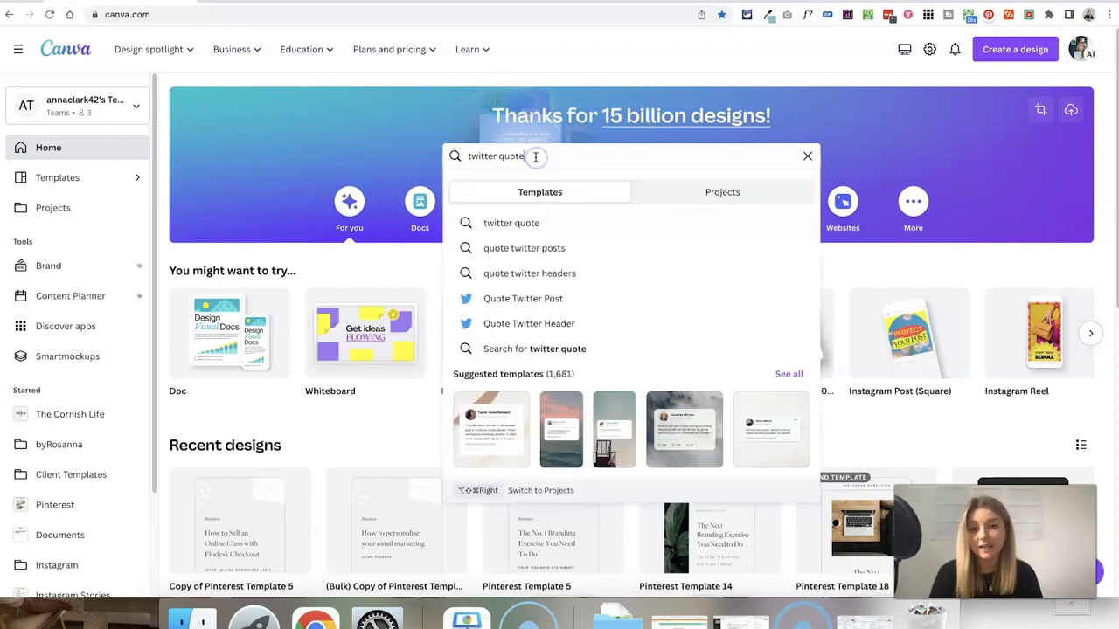
{"action": "left_click", "coordinate": [472, 156]}
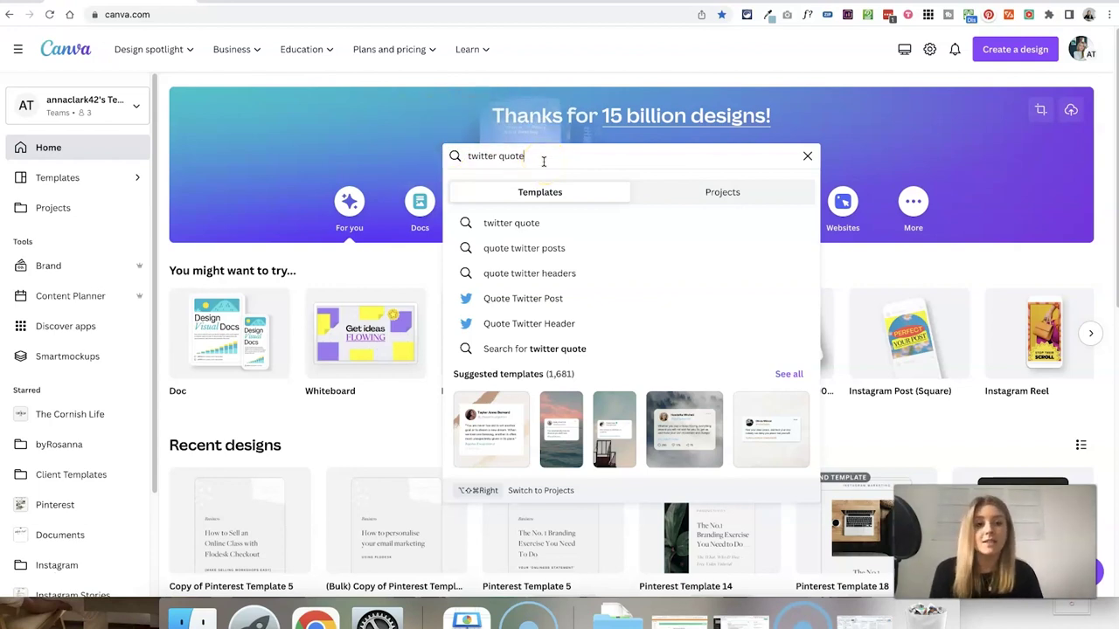
{"action": "key", "text": "Return"}
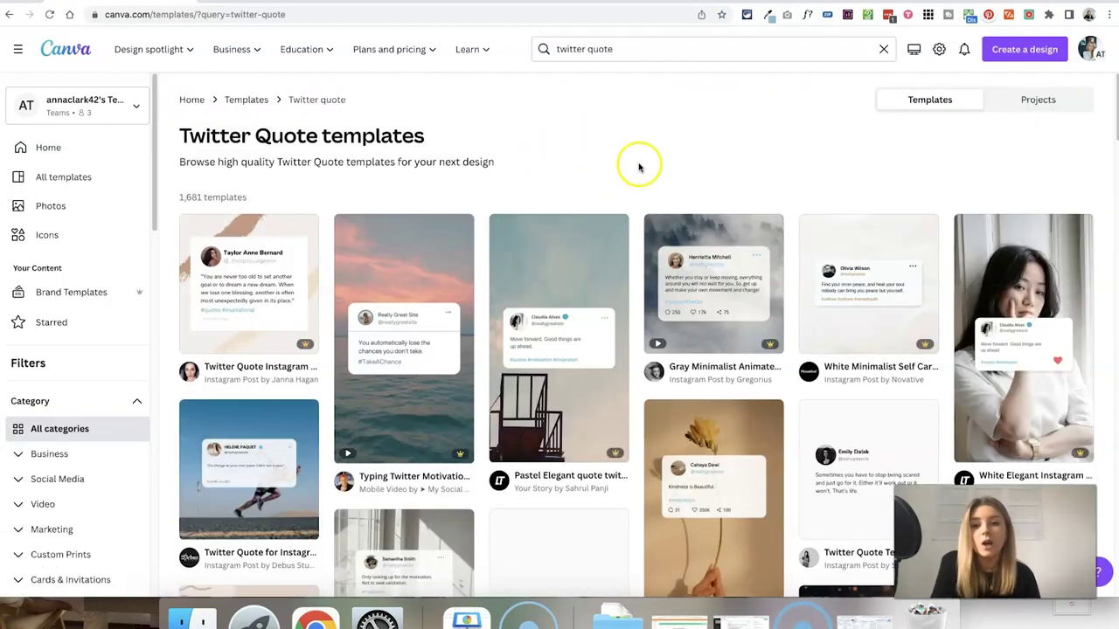
- Browse the results and preview the plain white Twitter Quote Template for Social Media
{"action": "scroll", "coordinate": [208, 221], "scroll_direction": "up", "scroll_amount": 5}
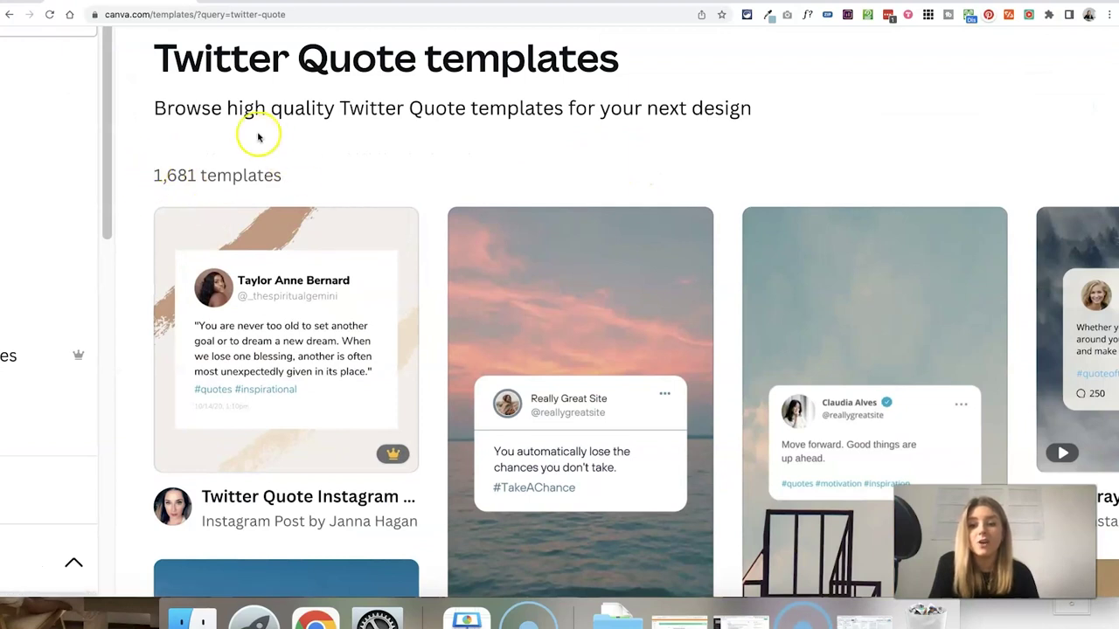
{"action": "scroll", "coordinate": [545, 180], "scroll_direction": "down", "scroll_amount": 5}
{"action": "scroll", "coordinate": [571, 157], "scroll_direction": "down", "scroll_amount": 1}
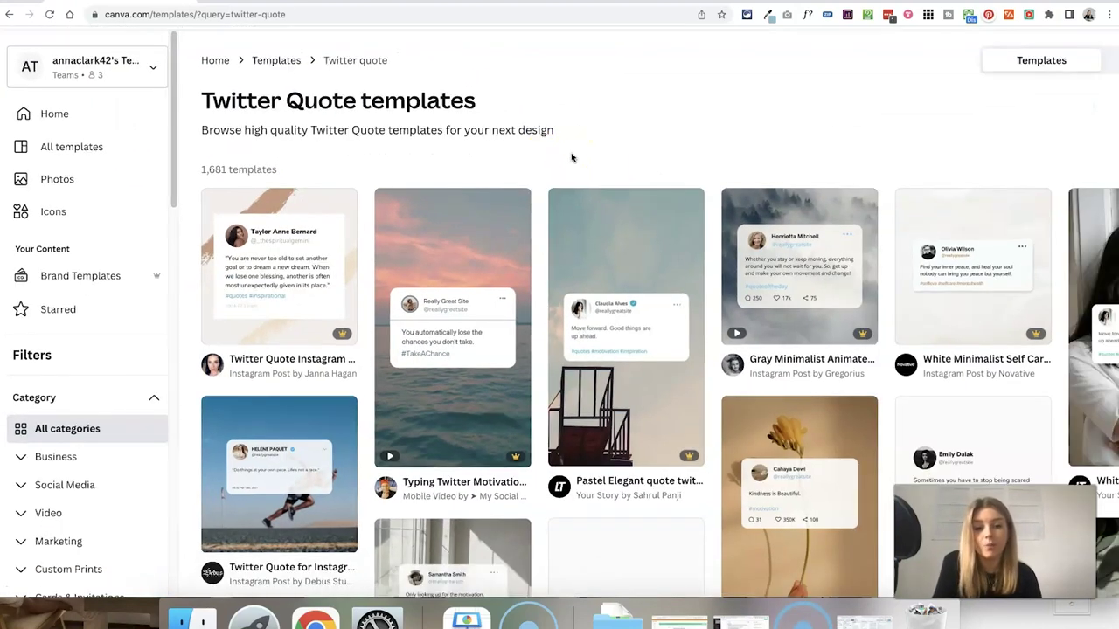
{"action": "scroll", "coordinate": [568, 131], "scroll_direction": "down", "scroll_amount": 2}
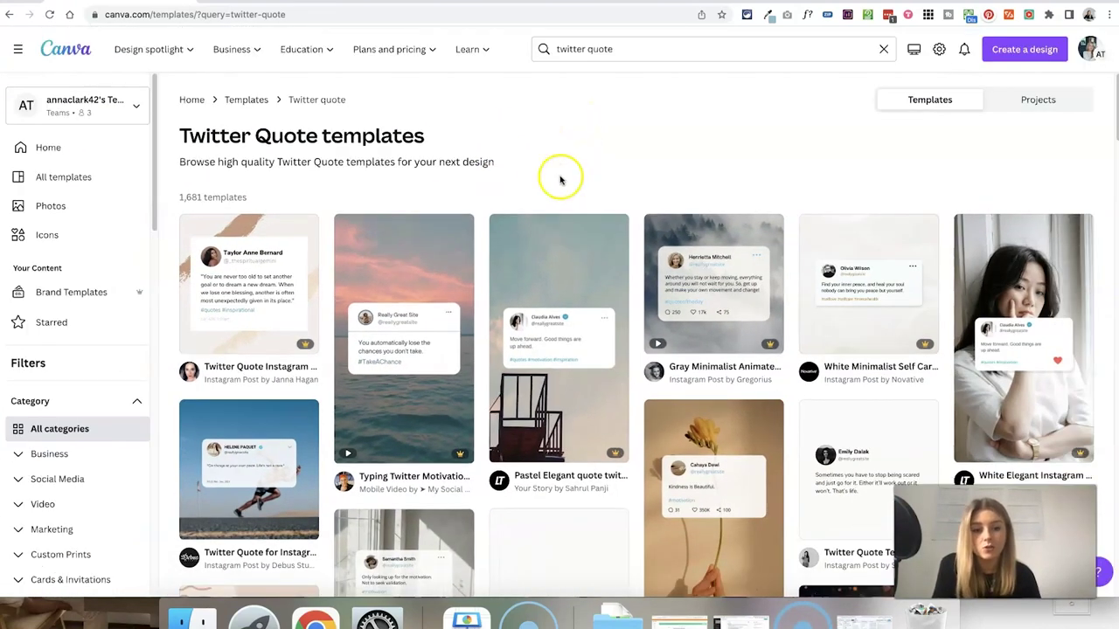
{"action": "scroll", "coordinate": [490, 297], "scroll_direction": "down", "scroll_amount": 1}
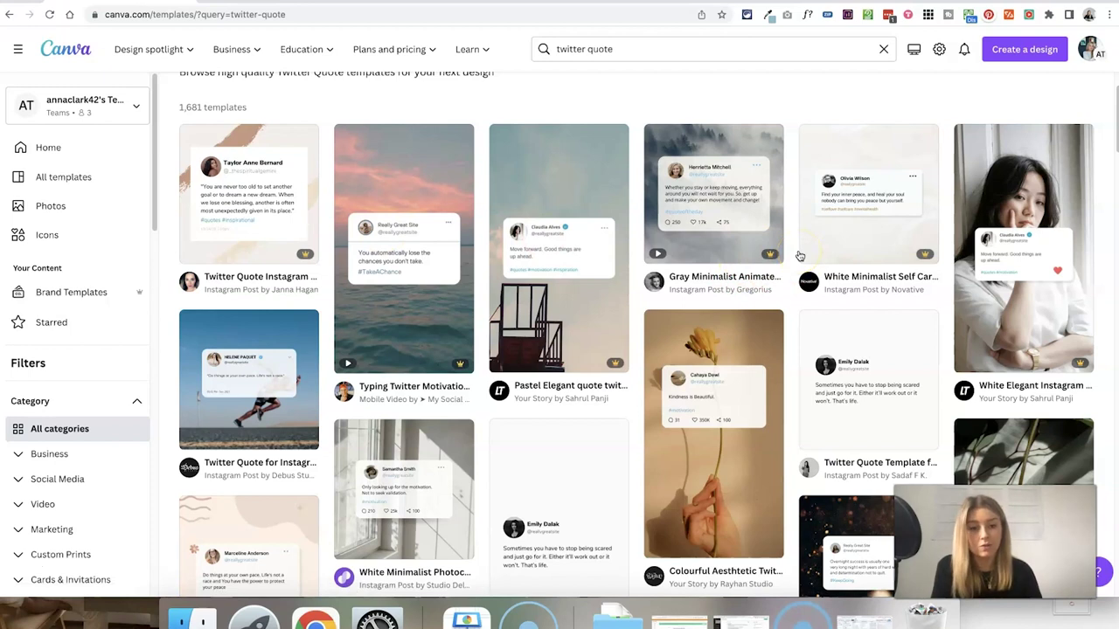
{"action": "scroll", "coordinate": [784, 285], "scroll_direction": "down", "scroll_amount": 3}
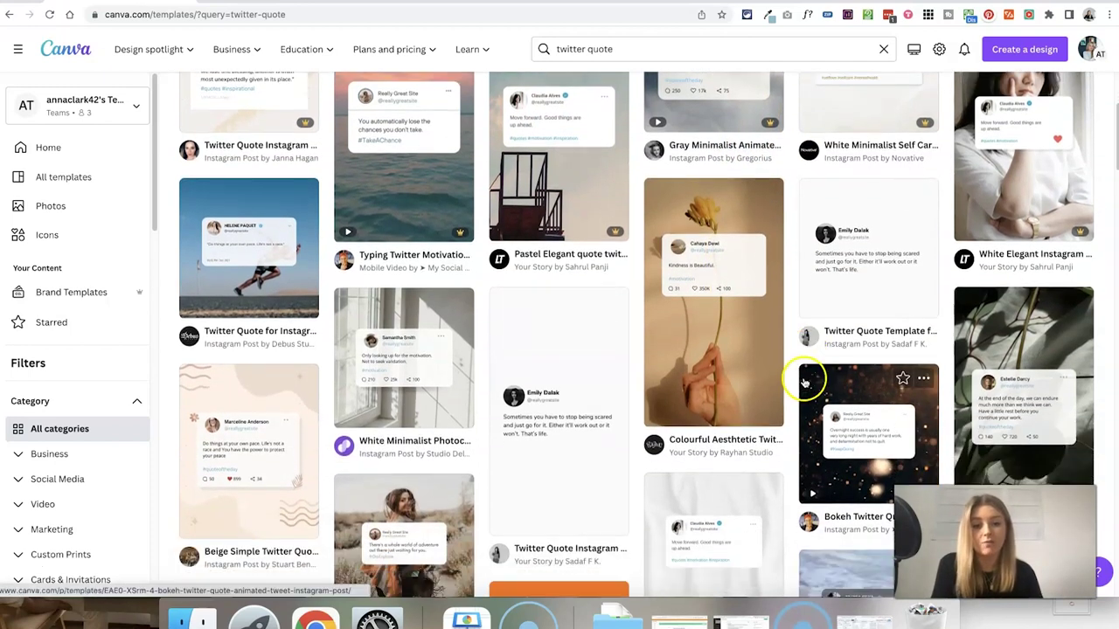
{"action": "scroll", "coordinate": [638, 244], "scroll_direction": "down", "scroll_amount": 2}
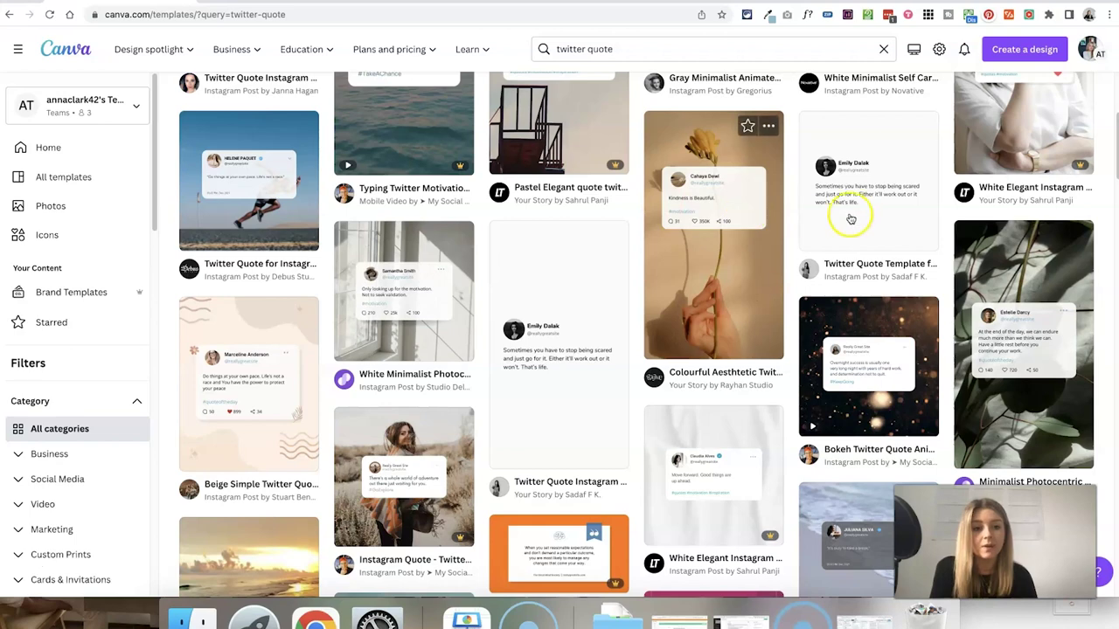
{"action": "left_click", "coordinate": [874, 201]}
- Customise the Twitter Quote template and set its page background colour to #FFFFFF
{"action": "left_click", "coordinate": [822, 173]}
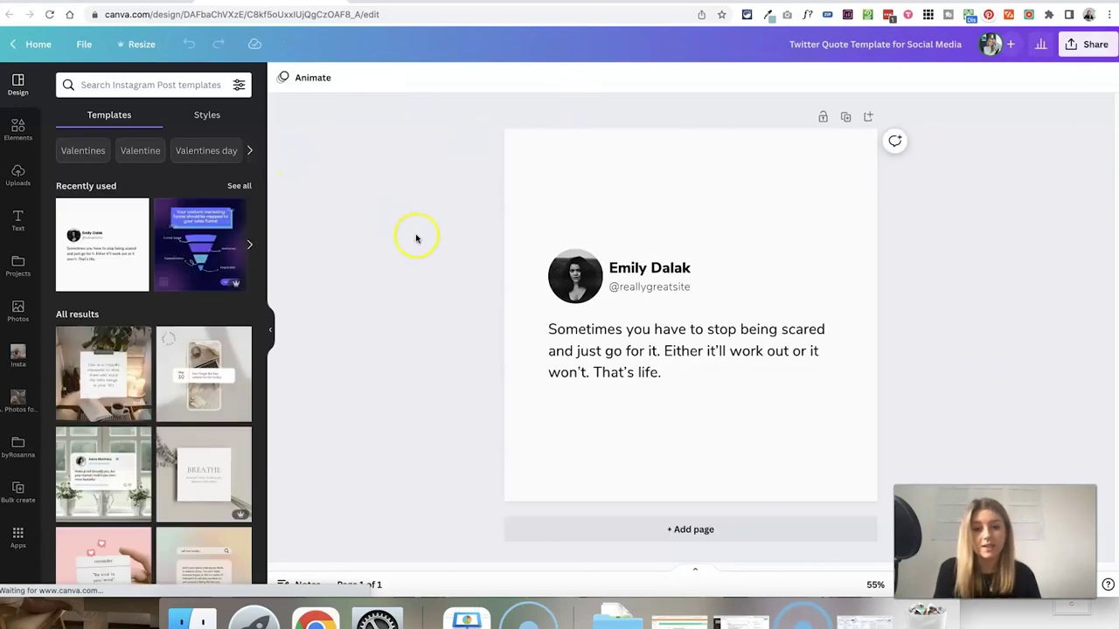
{"action": "left_click", "coordinate": [565, 175]}
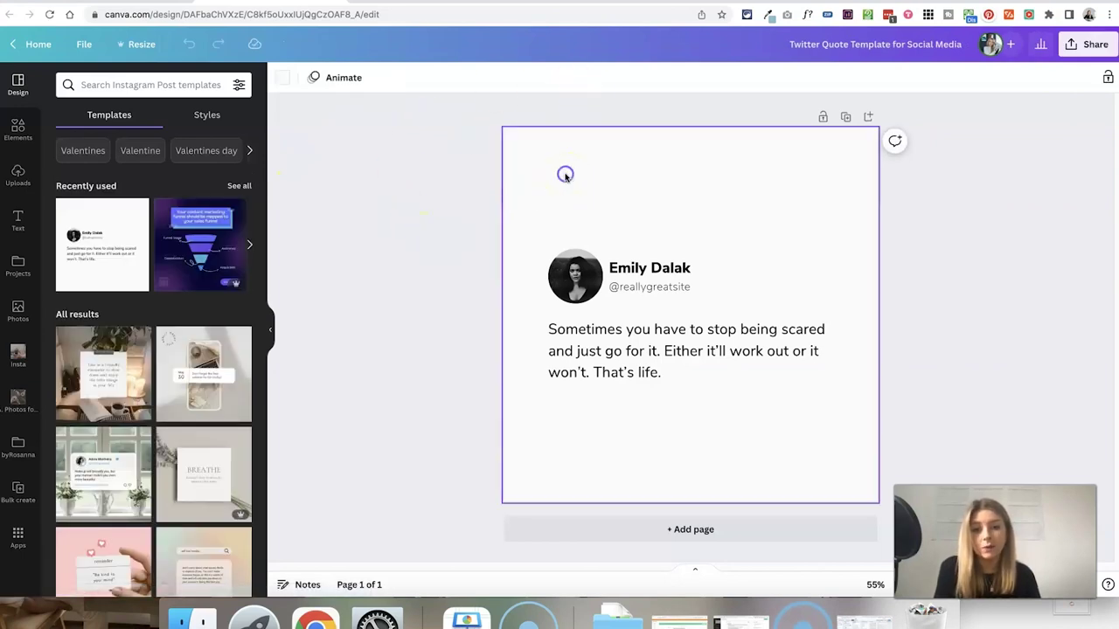
{"action": "left_click", "coordinate": [282, 78]}
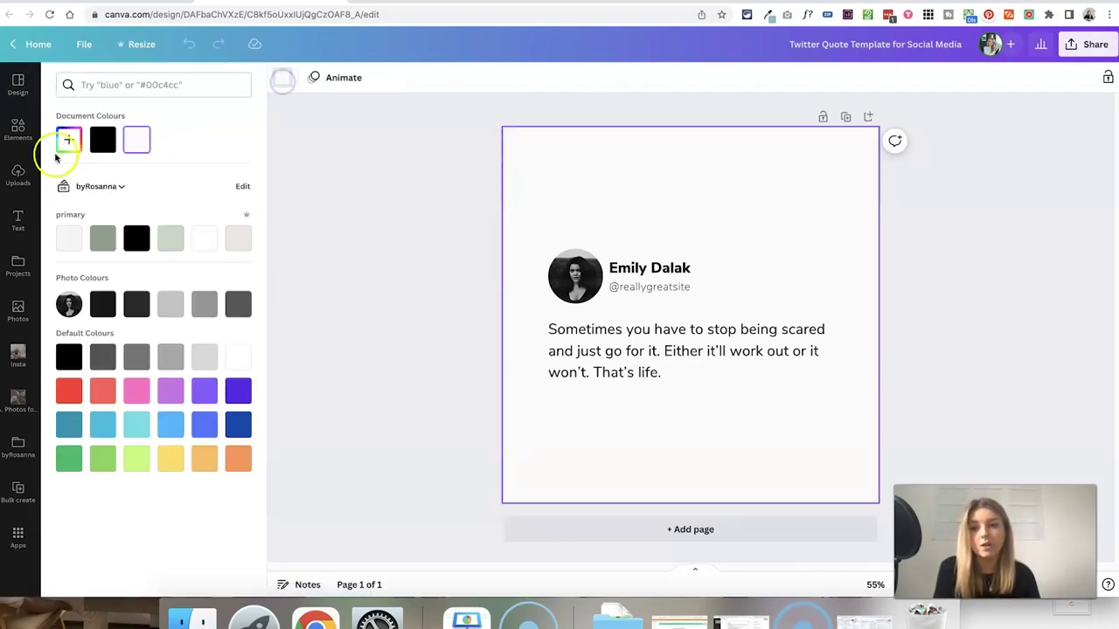
{"action": "left_click", "coordinate": [70, 142]}
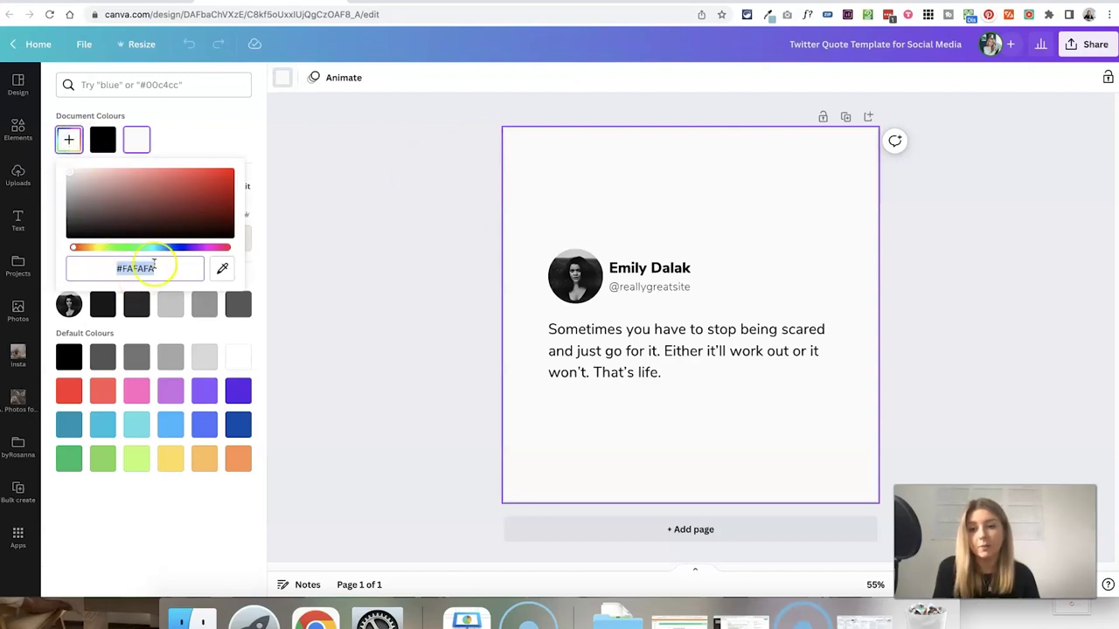
{"action": "left_click_drag", "start_coordinate": [106, 187], "coordinate": [55, 149]}
{"action": "left_click", "coordinate": [339, 171]}
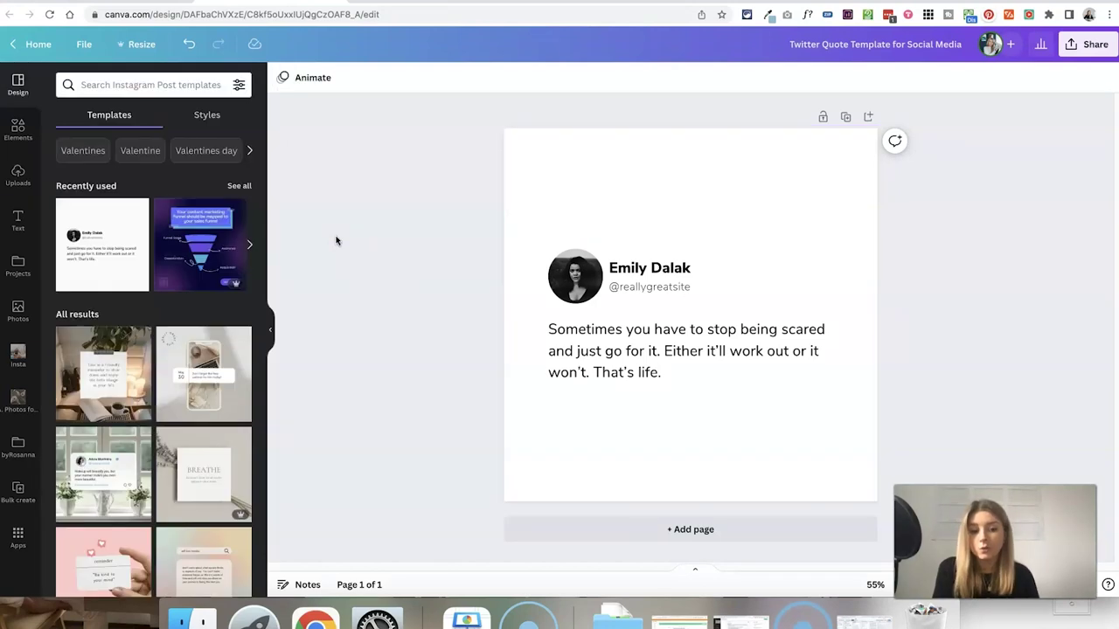
- Drop the uploaded portrait photo from Uploads into the card's circular avatar frame
{"action": "left_click", "coordinate": [24, 175]}
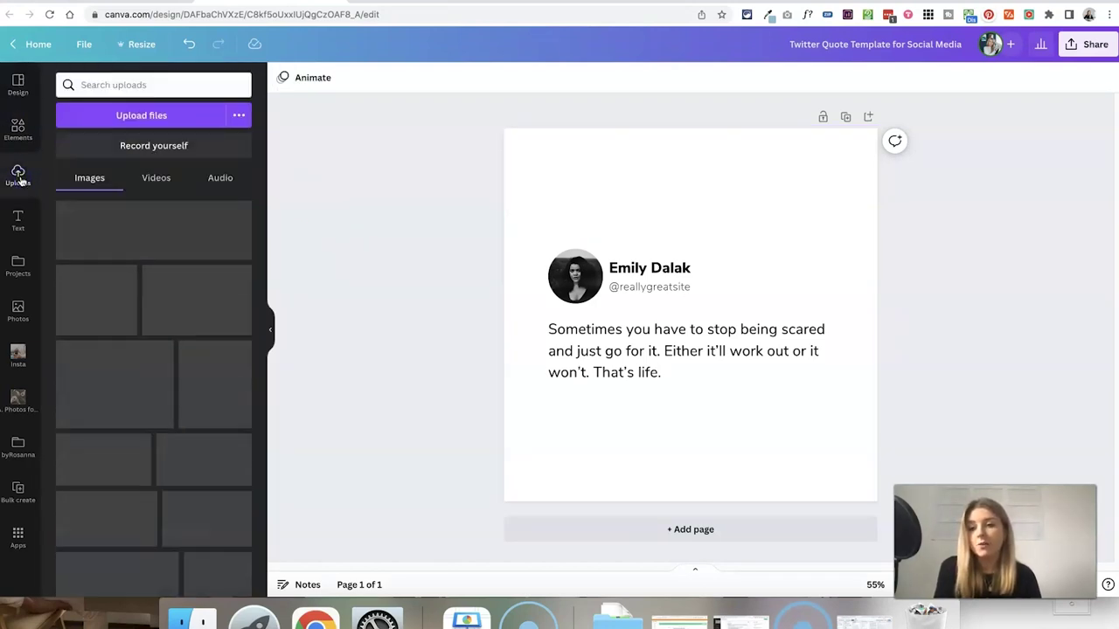
{"action": "scroll", "coordinate": [174, 306], "scroll_direction": "down", "scroll_amount": 1}
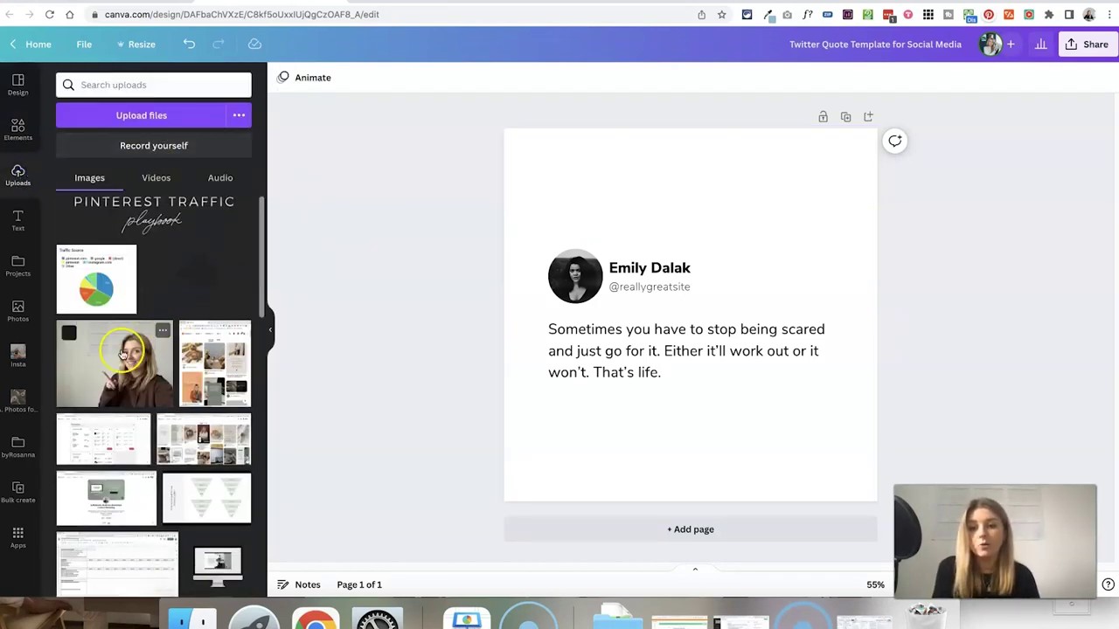
{"action": "left_click_drag", "start_coordinate": [115, 374], "coordinate": [572, 274]}
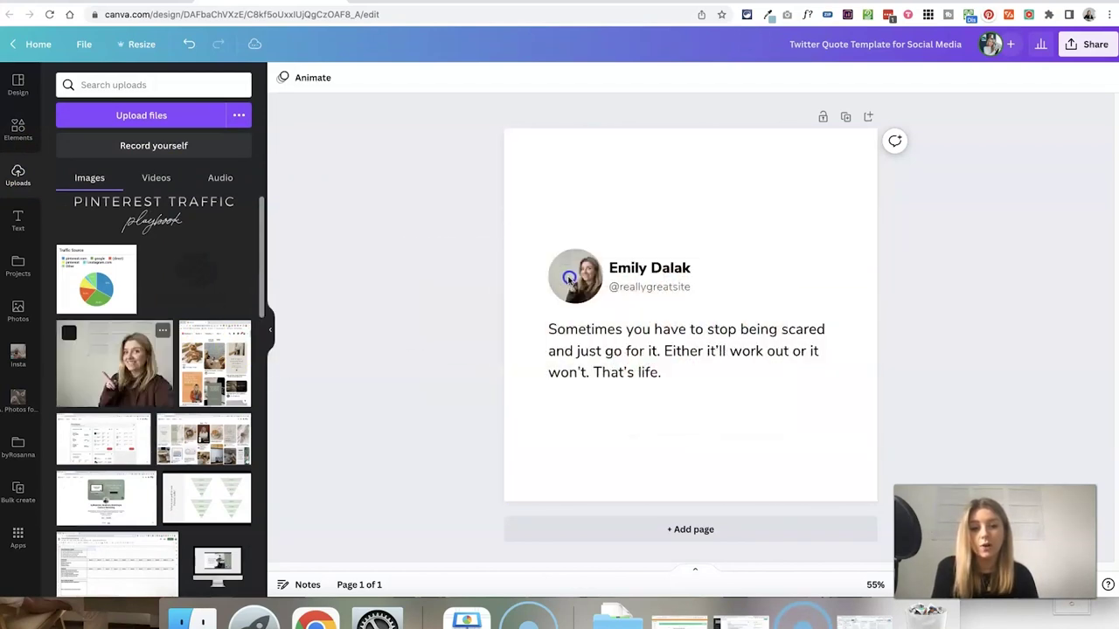
{"action": "left_click", "coordinate": [617, 270]}
{"action": "left_click", "coordinate": [388, 298]}
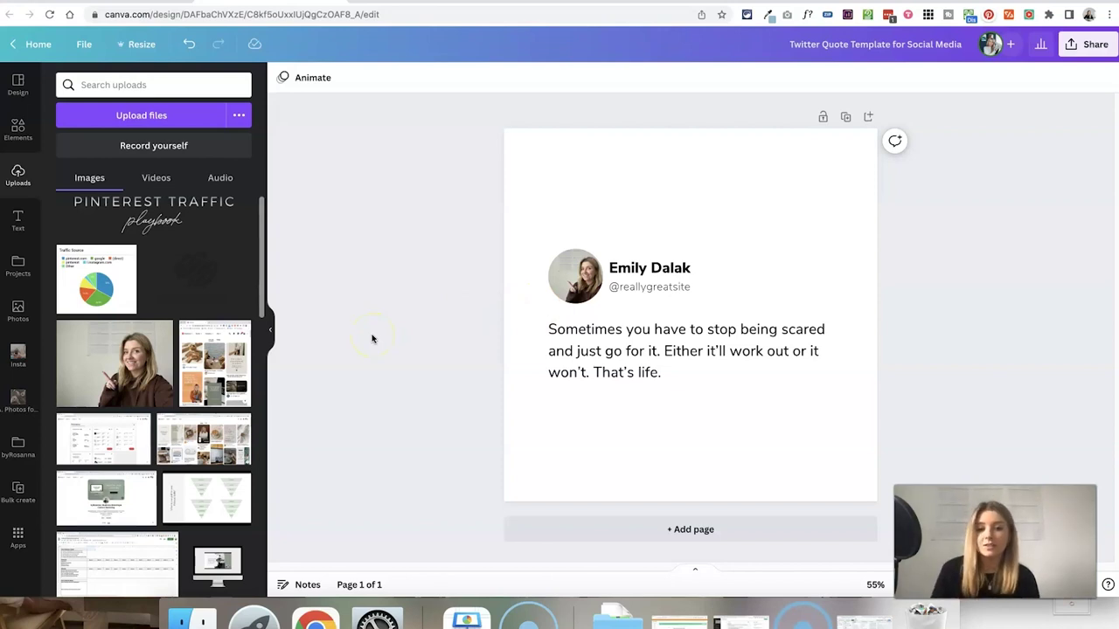
- Paste the creator's display name and retype the handle text after the @
{"action": "double_click", "coordinate": [655, 271]}
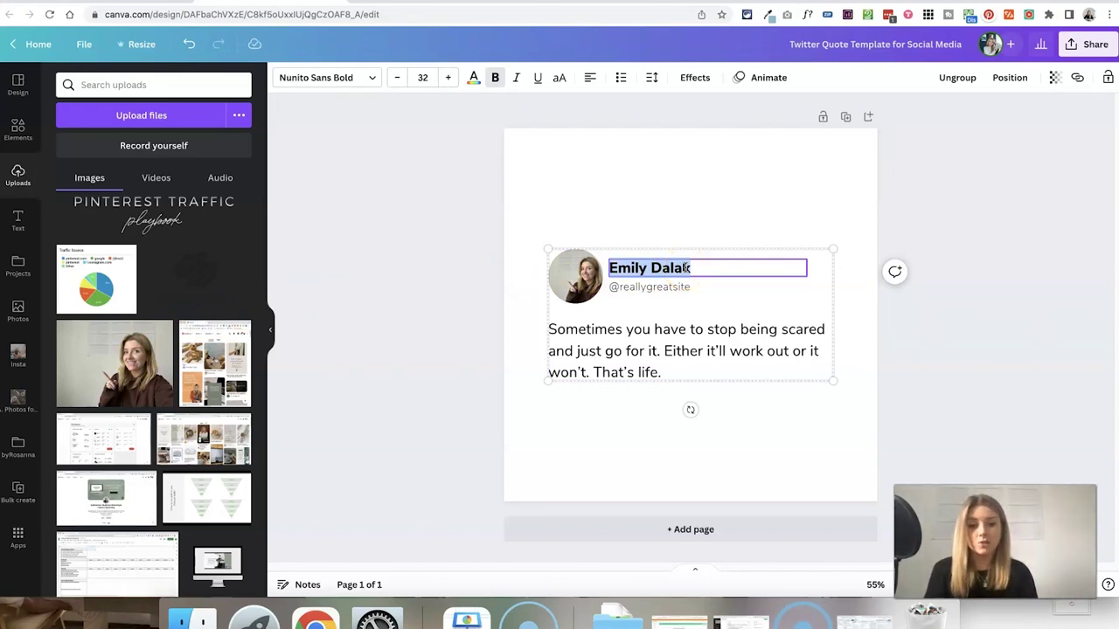
{"action": "type", "text": "byRosanna"}
{"action": "left_click", "coordinate": [654, 288]}
{"action": "double_click", "coordinate": [647, 288]}
{"action": "left_click", "coordinate": [623, 287]}
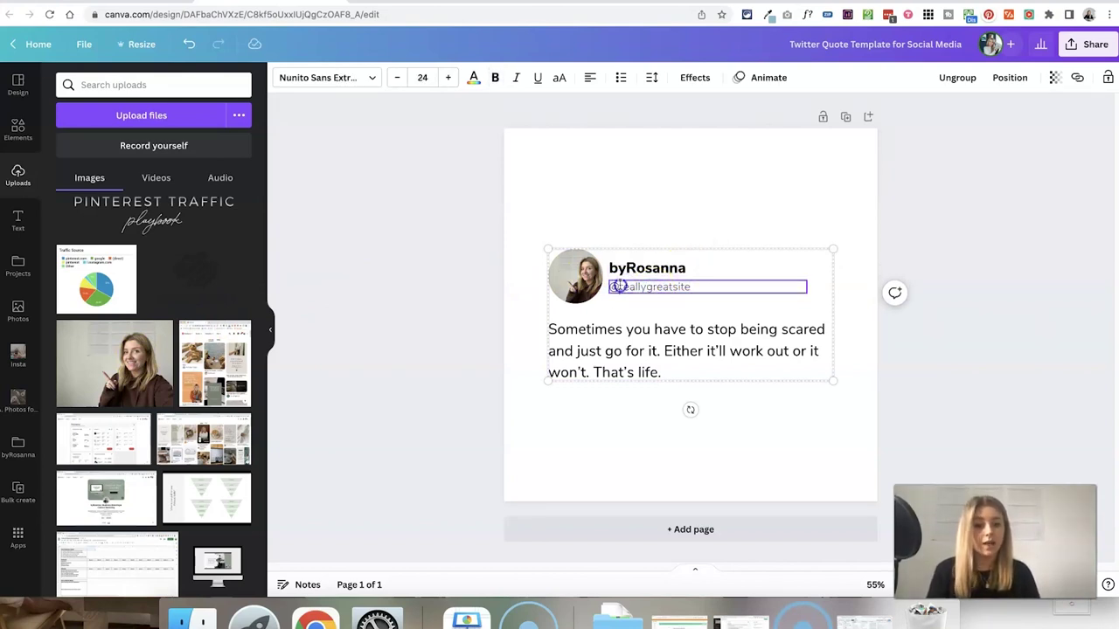
{"action": "left_click_drag", "start_coordinate": [618, 286], "coordinate": [716, 285]}
{"action": "type", "text": "by.rosanna"}
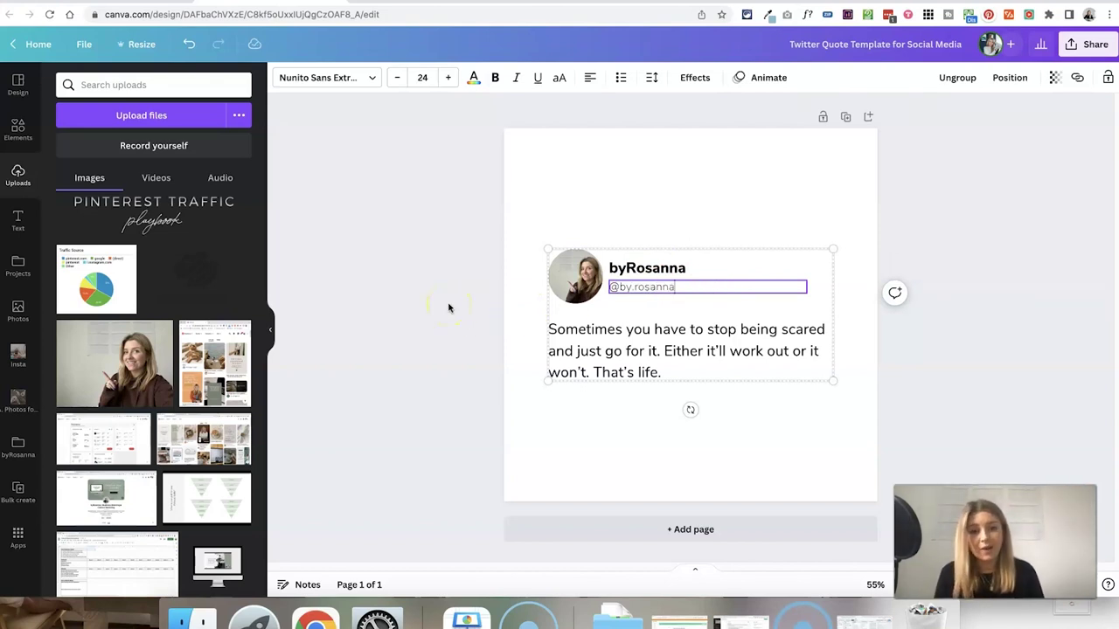
- Replace the quote body with the pasted content-editing message
{"action": "left_click", "coordinate": [660, 352]}
{"action": "left_click", "coordinate": [672, 369]}
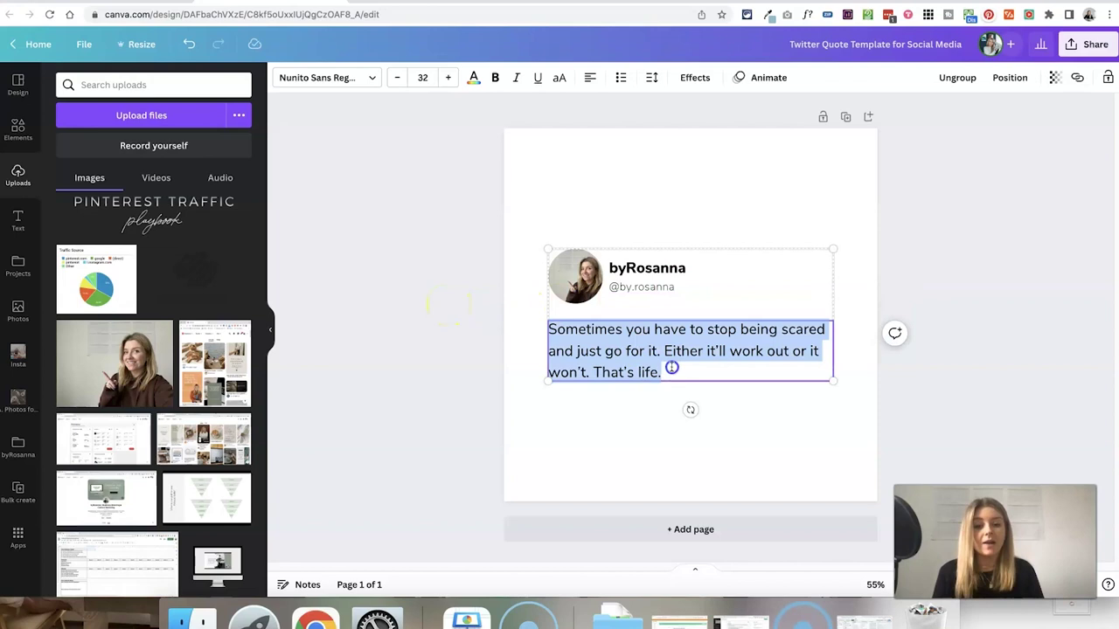
{"action": "type", "text": "This is your sign to start editing the content you consume. Mute people, unfollow, delete social apps you don’t want to use anymore!"}
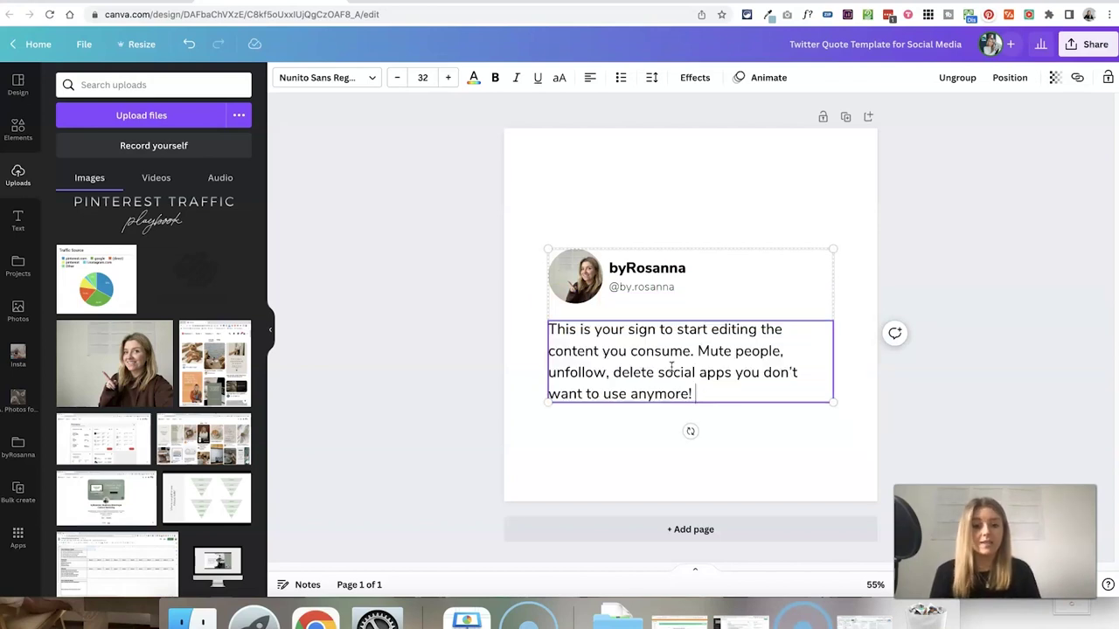
{"action": "left_click", "coordinate": [492, 347]}
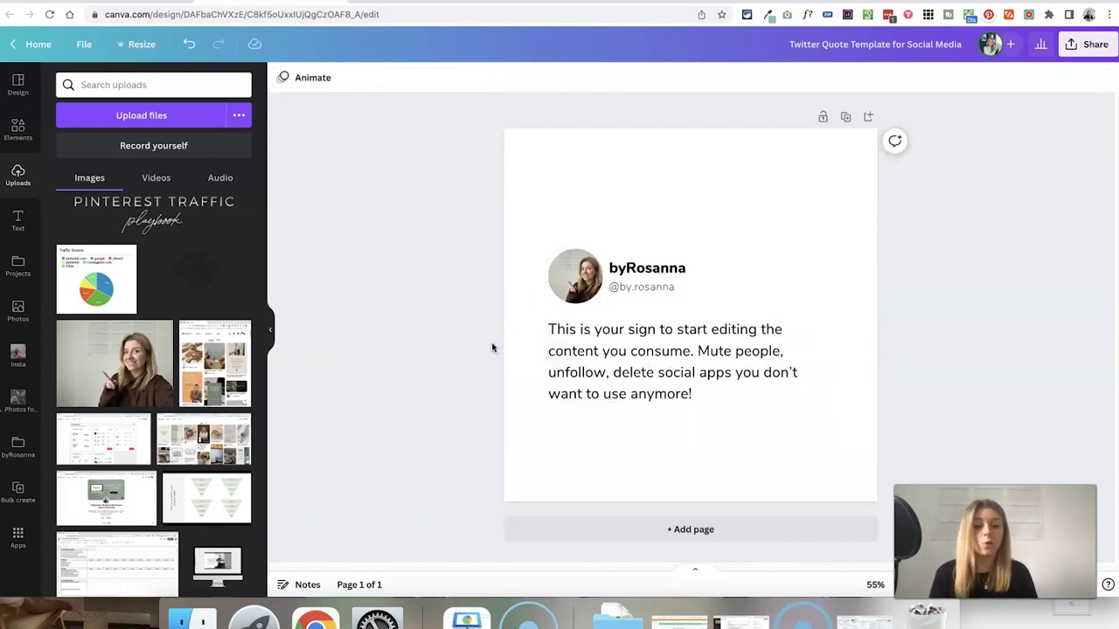
- Move the whole quote card slightly up so it sits centred on the page
{"action": "left_click_drag", "start_coordinate": [444, 199], "coordinate": [904, 432]}
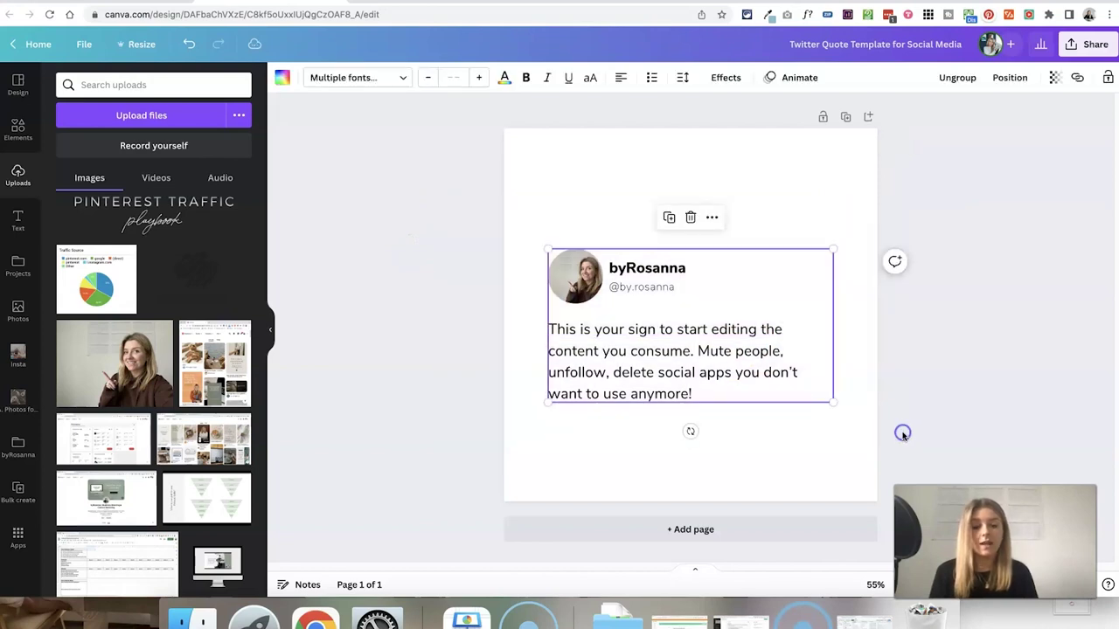
{"action": "mouse_move", "coordinate": [728, 355]}
{"action": "left_mouse_down"}
{"action": "mouse_move", "coordinate": [731, 339]}
{"action": "mouse_move", "coordinate": [727, 352]}
{"action": "mouse_move", "coordinate": [716, 339]}
{"action": "mouse_move", "coordinate": [728, 342]}
{"action": "left_mouse_up"}
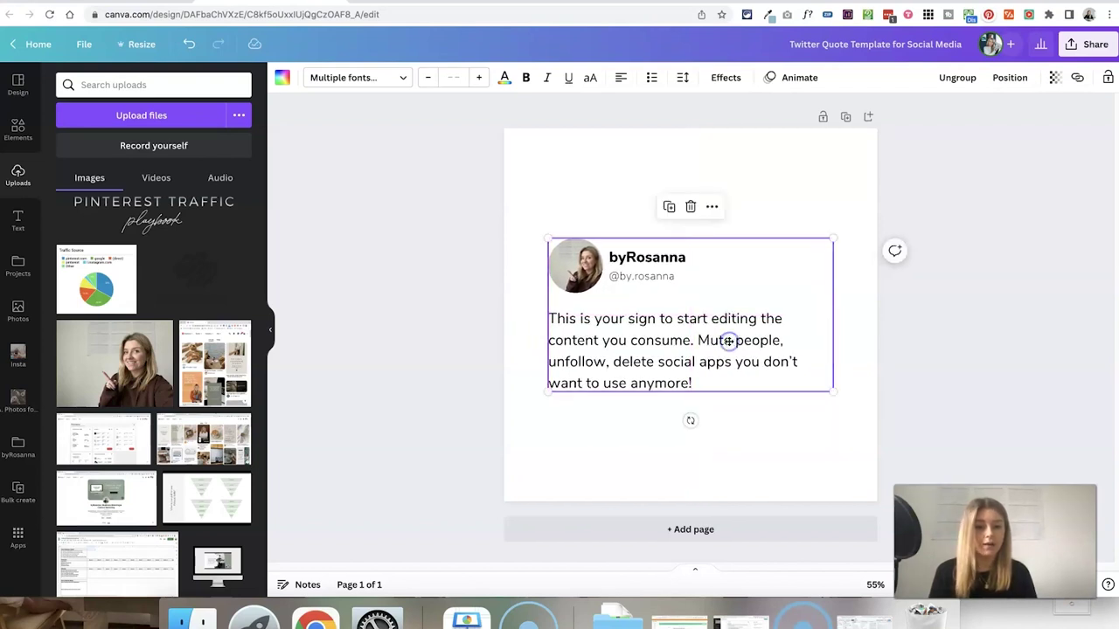
{"action": "left_click", "coordinate": [473, 300]}
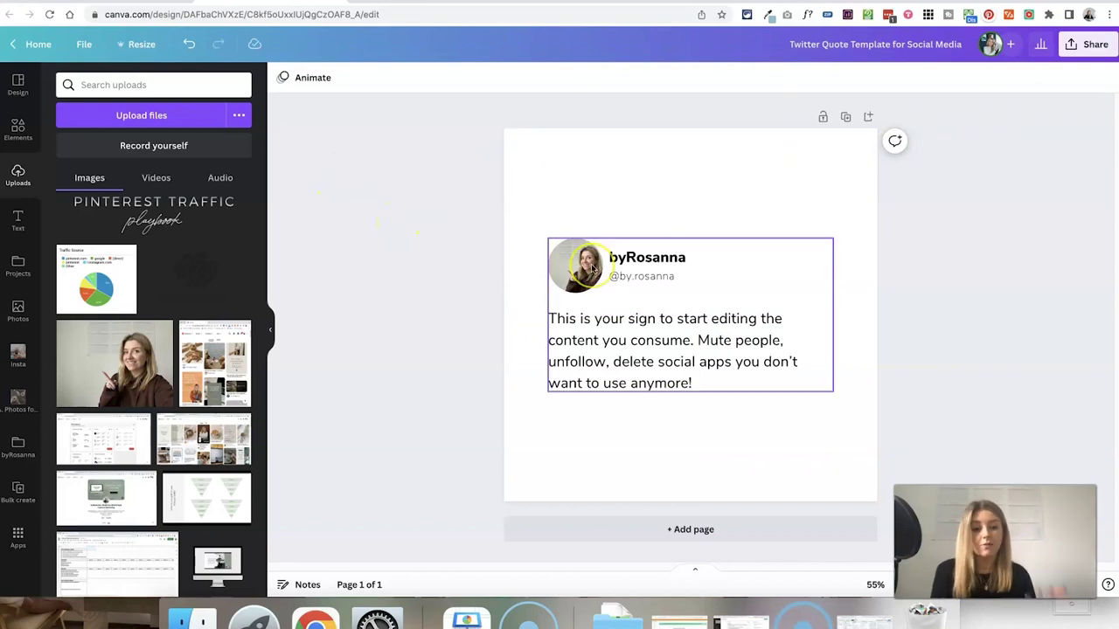
- Download the post from Share > Download with file type PNG at 1080 × 1080
{"action": "left_click", "coordinate": [1088, 44]}
{"action": "left_click", "coordinate": [920, 345]}
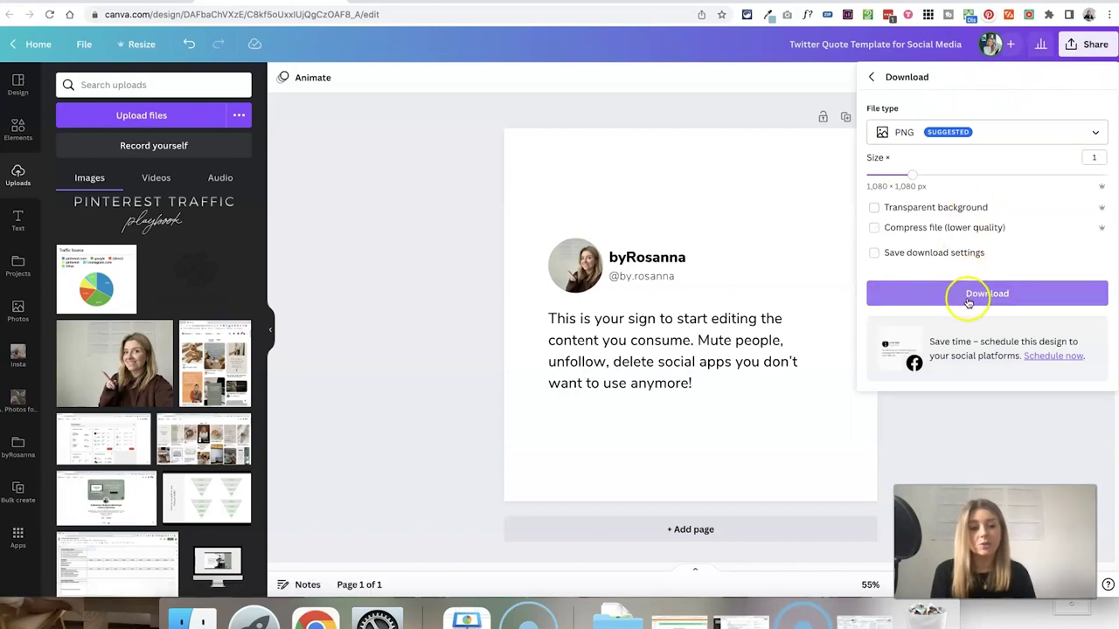
{"action": "left_click", "coordinate": [381, 212]}
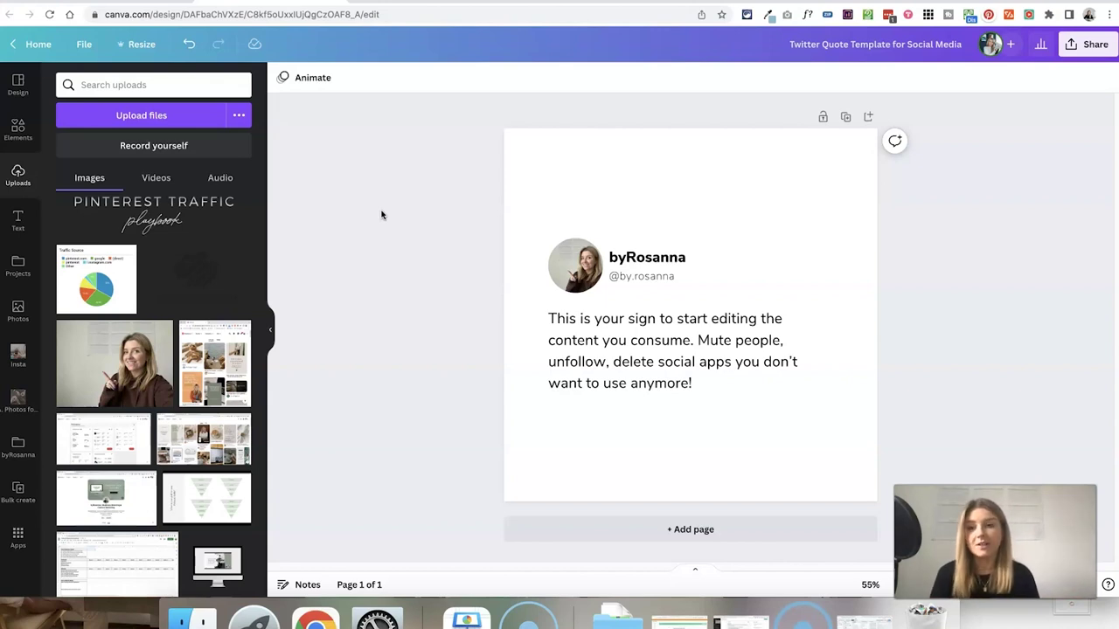
- Find the Minimalist Photocentric Tweet Quote Instagram Story template in the results and customise it
{"action": "key", "text": "ctrl+w"}
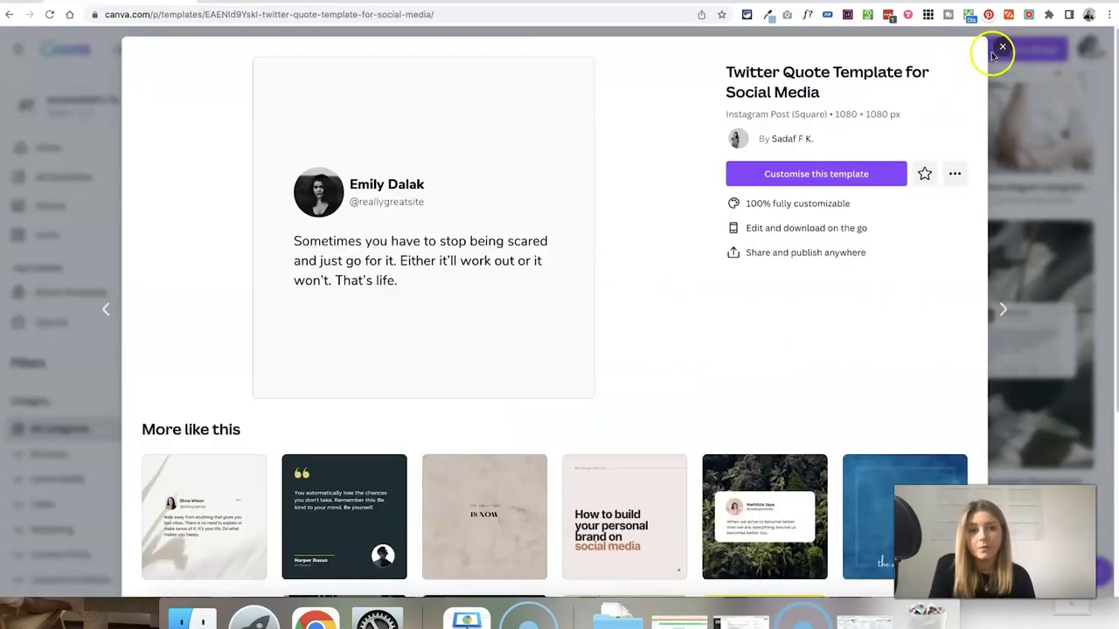
{"action": "left_click", "coordinate": [997, 45]}
{"action": "scroll", "coordinate": [469, 207], "scroll_direction": "down", "scroll_amount": 2}
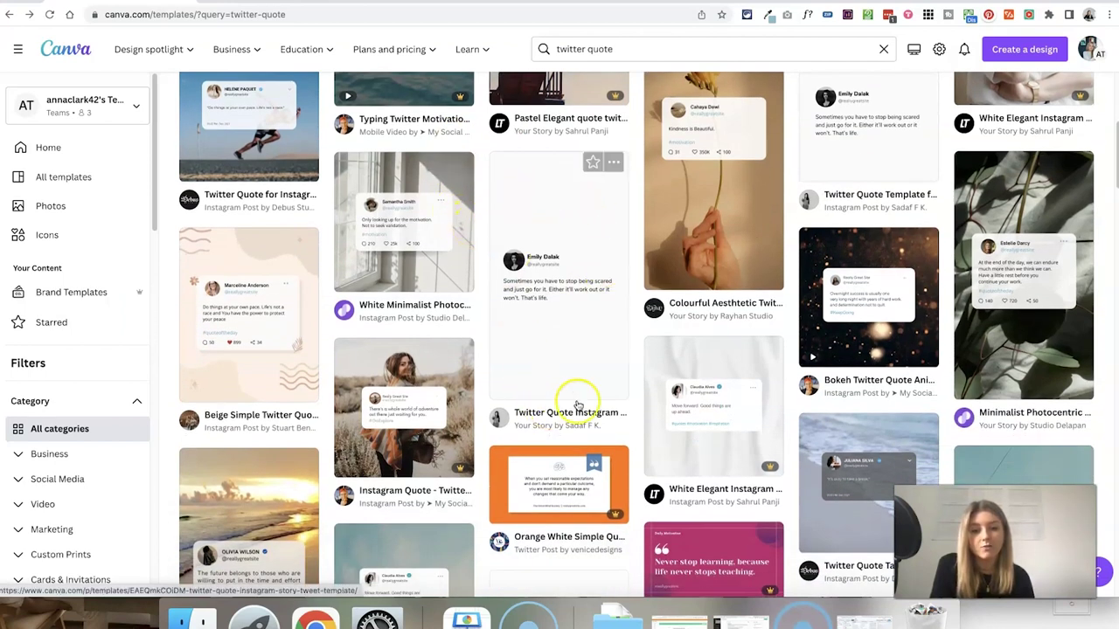
{"action": "scroll", "coordinate": [536, 324], "scroll_direction": "down", "scroll_amount": 1}
{"action": "scroll", "coordinate": [534, 322], "scroll_direction": "down", "scroll_amount": 1}
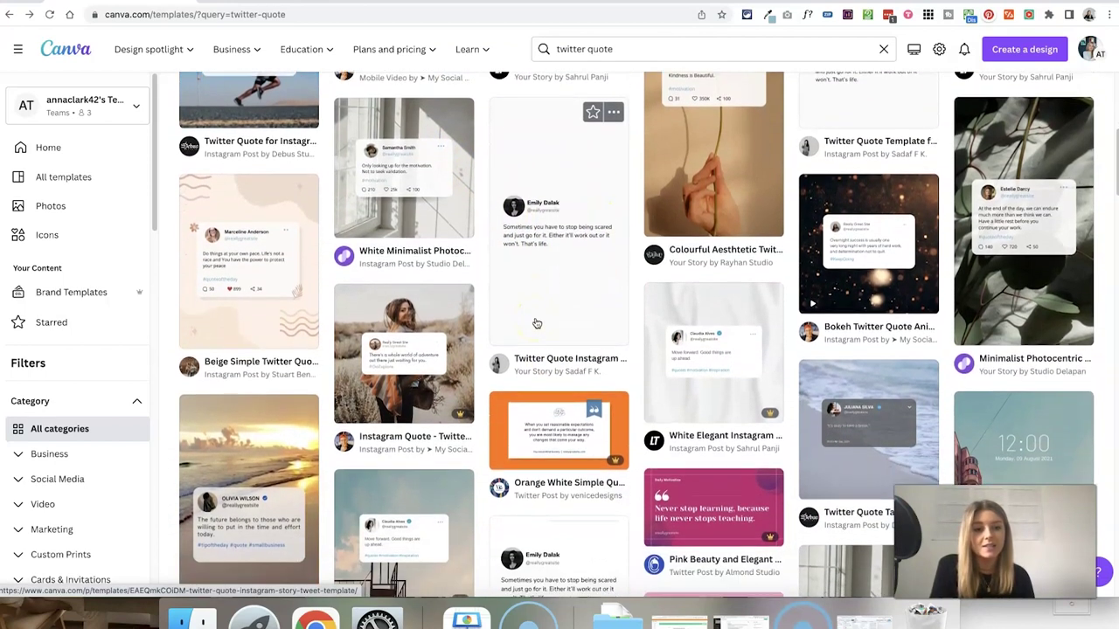
{"action": "scroll", "coordinate": [524, 325], "scroll_direction": "down", "scroll_amount": 1}
{"action": "left_click", "coordinate": [1007, 287]}
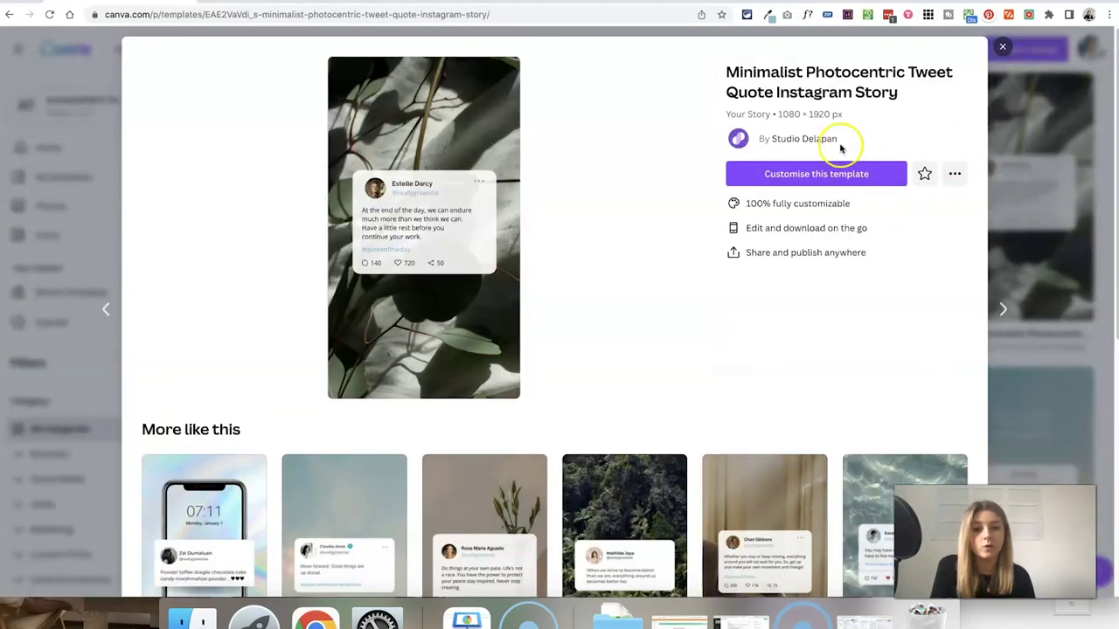
{"action": "left_click", "coordinate": [818, 171]}
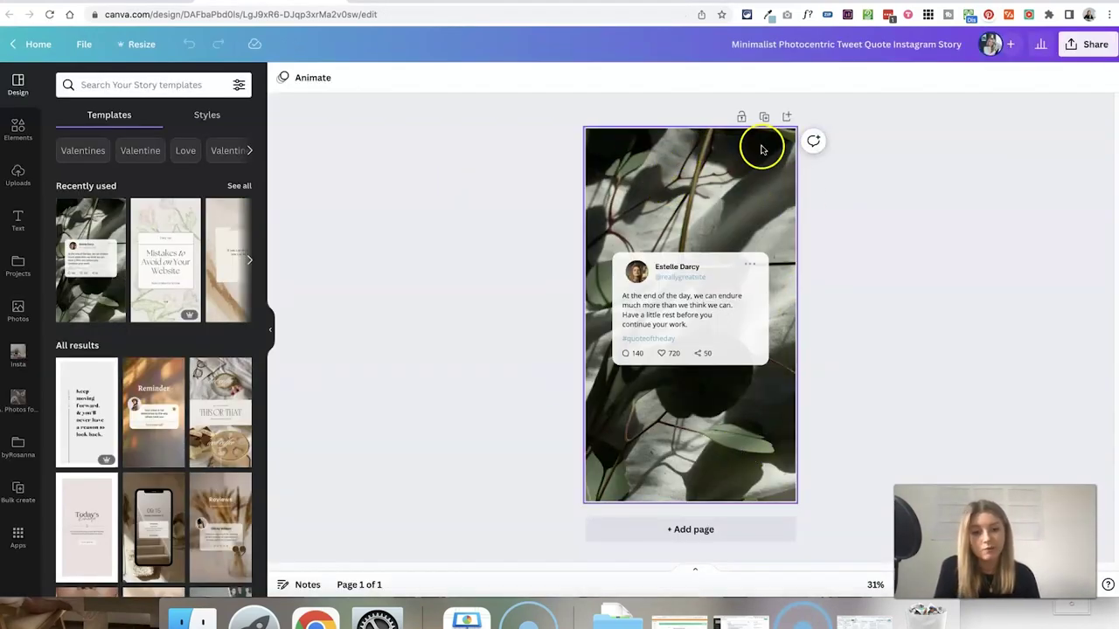
{"action": "scroll", "coordinate": [712, 292], "scroll_direction": "up", "scroll_amount": 5}
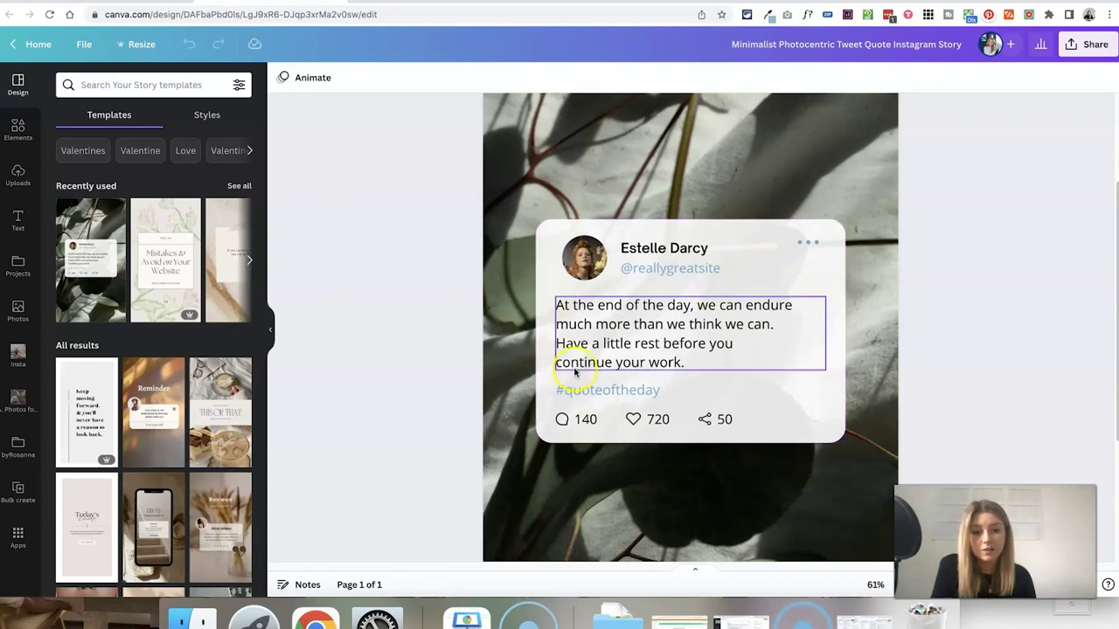
{"action": "left_click", "coordinate": [591, 425]}
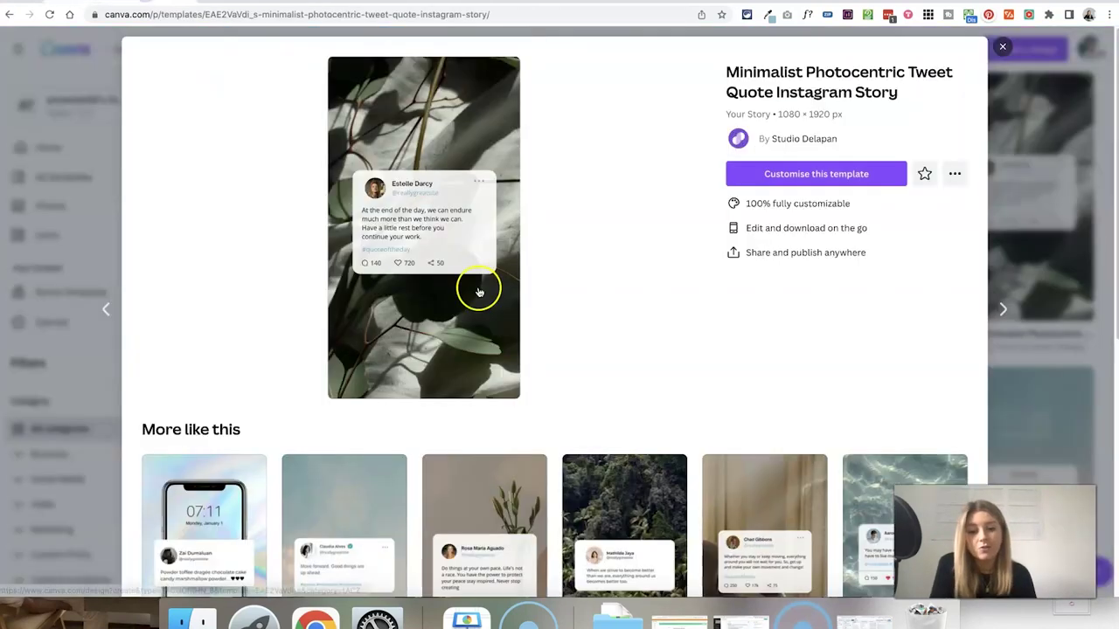
{"action": "left_click", "coordinate": [1002, 46]}
{"action": "scroll", "coordinate": [790, 219], "scroll_direction": "down", "scroll_amount": 2}
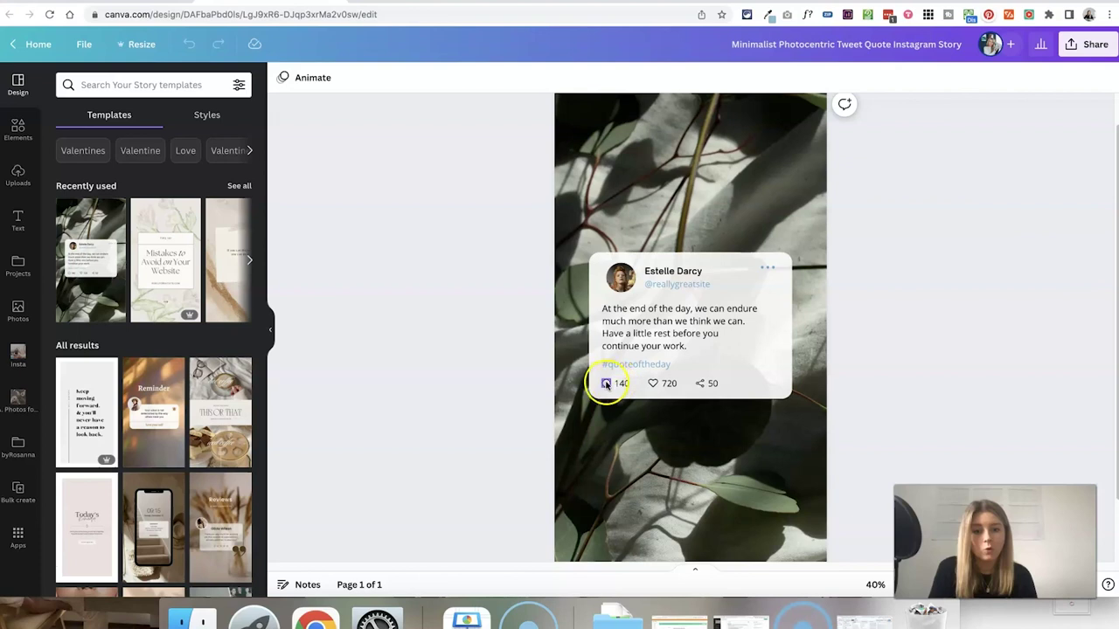
- Delete the 140 comment, 720 like and 50 share counts together with their icons
{"action": "left_click", "coordinate": [606, 383]}
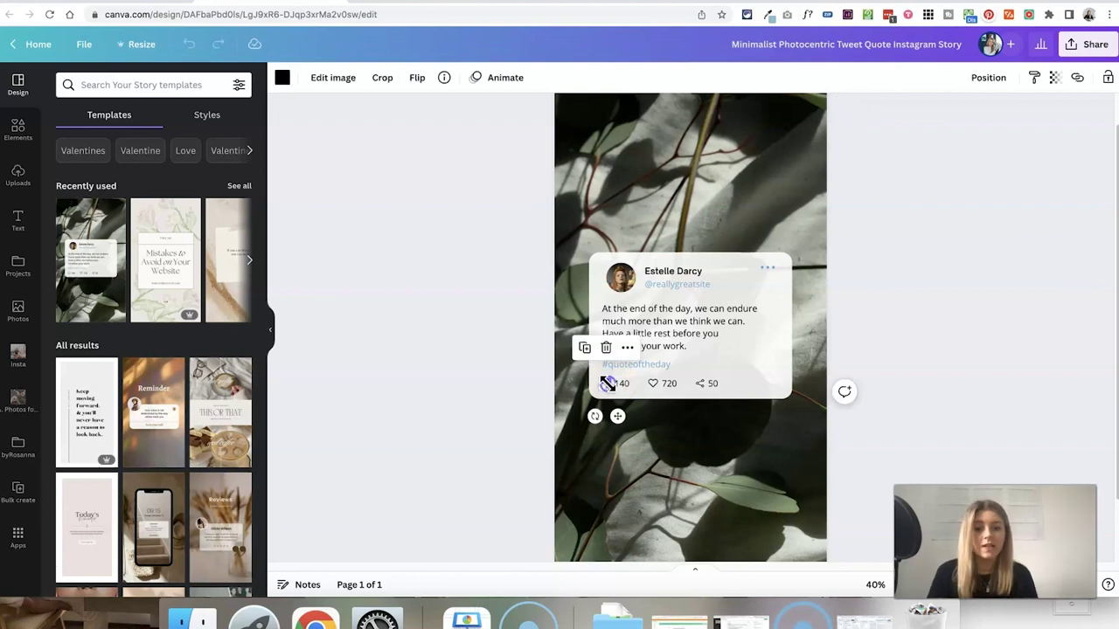
{"action": "left_click", "coordinate": [626, 383], "text": "shift"}
{"action": "left_click", "coordinate": [669, 382], "text": "shift"}
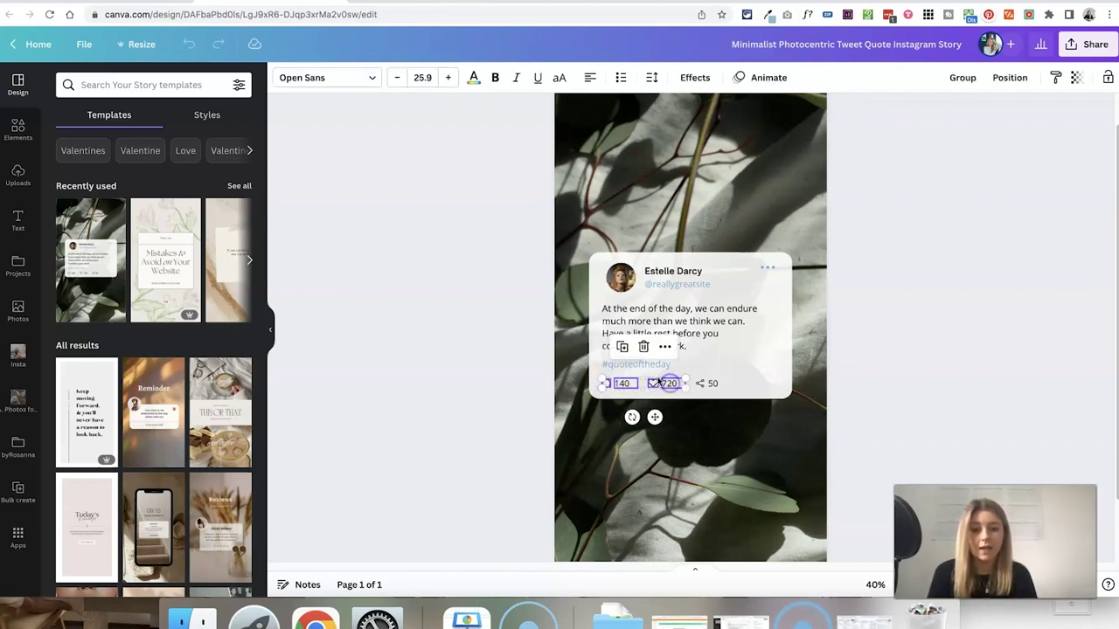
{"action": "left_click", "coordinate": [642, 347]}
{"action": "left_click", "coordinate": [699, 381]}
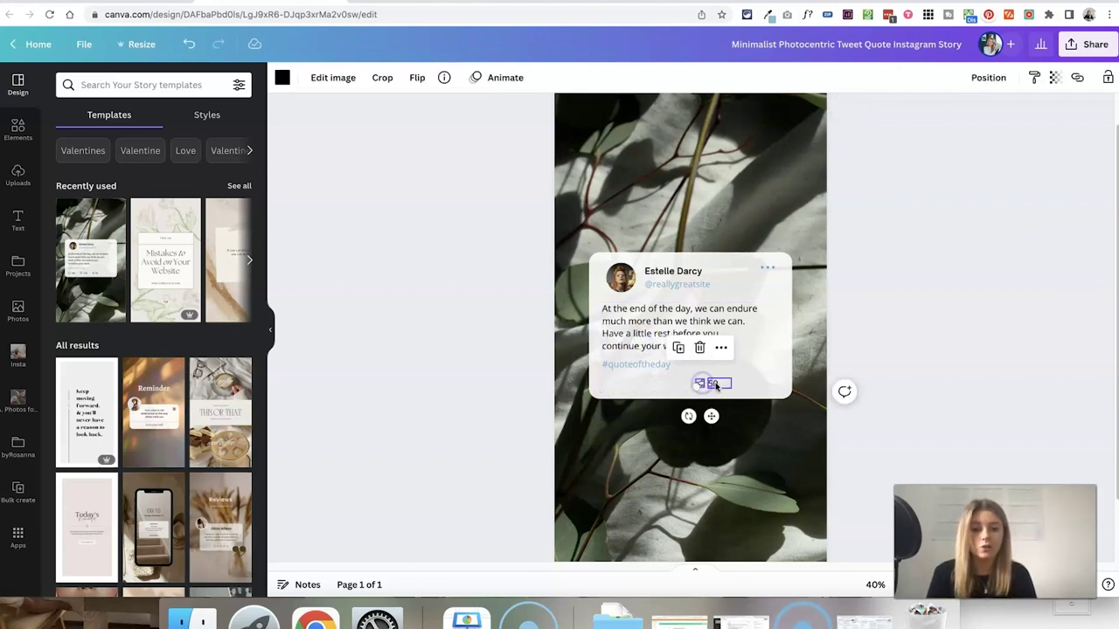
{"action": "left_click", "coordinate": [715, 383], "text": "shift"}
{"action": "left_click", "coordinate": [714, 346]}
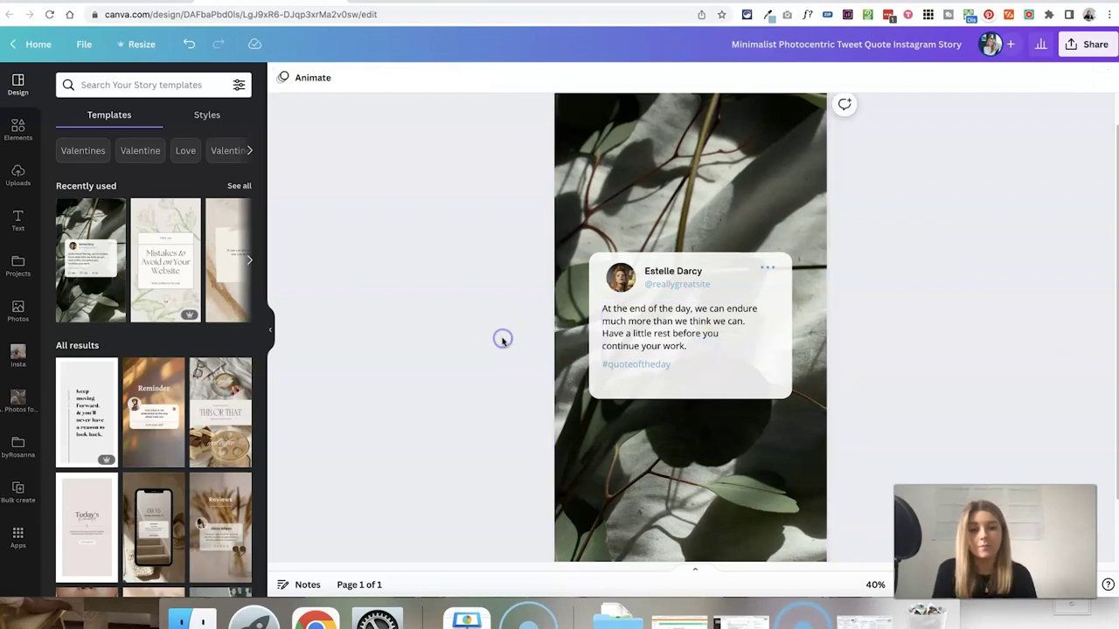
{"action": "left_click", "coordinate": [1092, 44]}
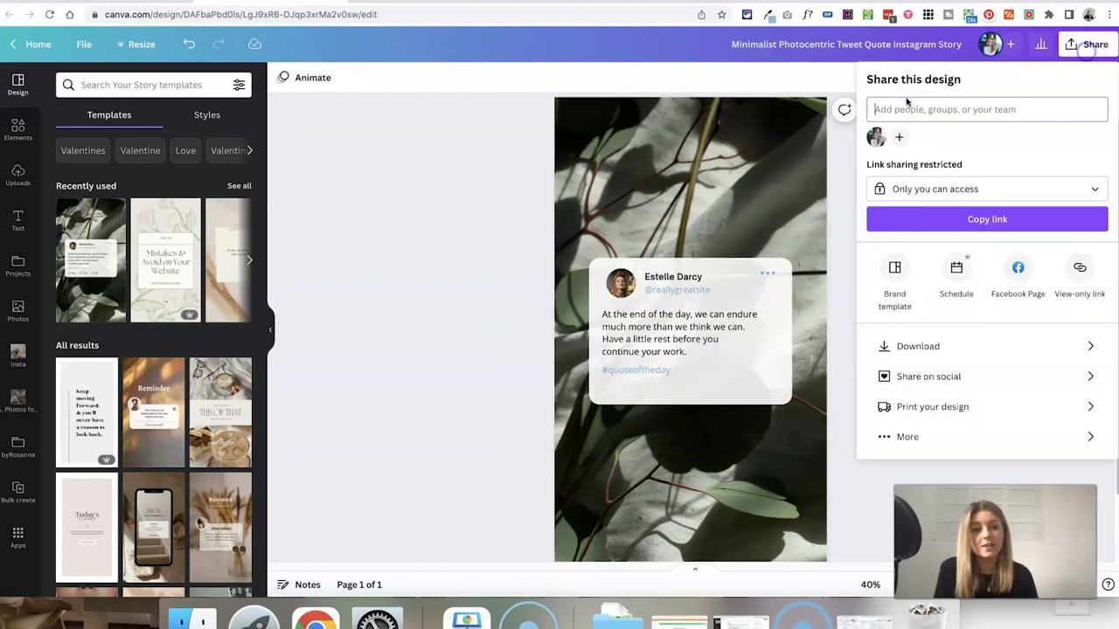
{"action": "left_click", "coordinate": [518, 177]}
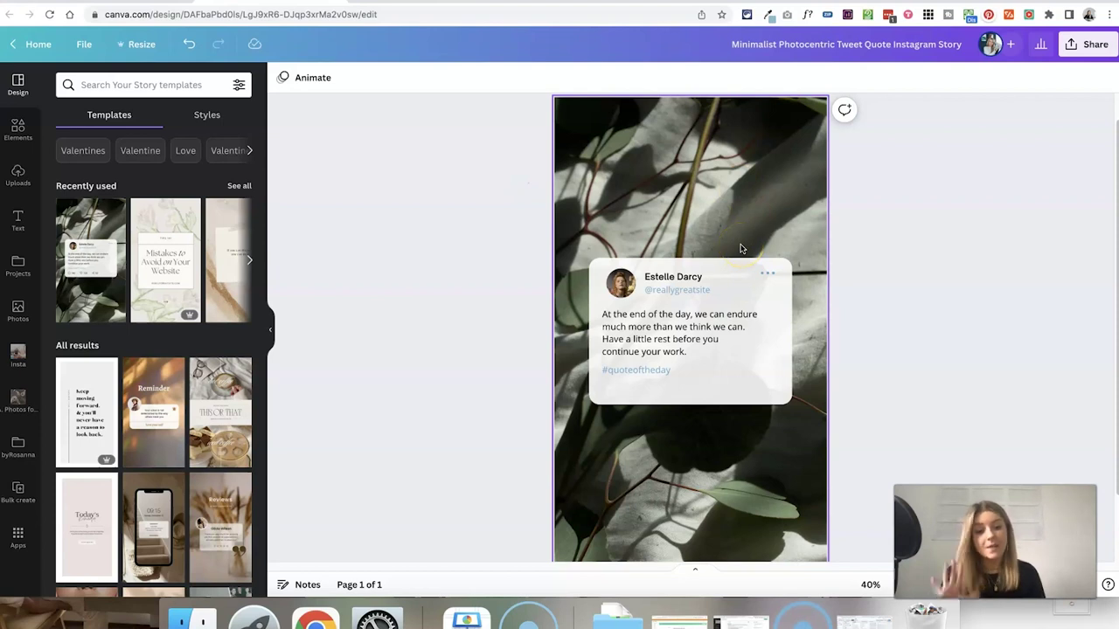
{"action": "left_click", "coordinate": [470, 304]}
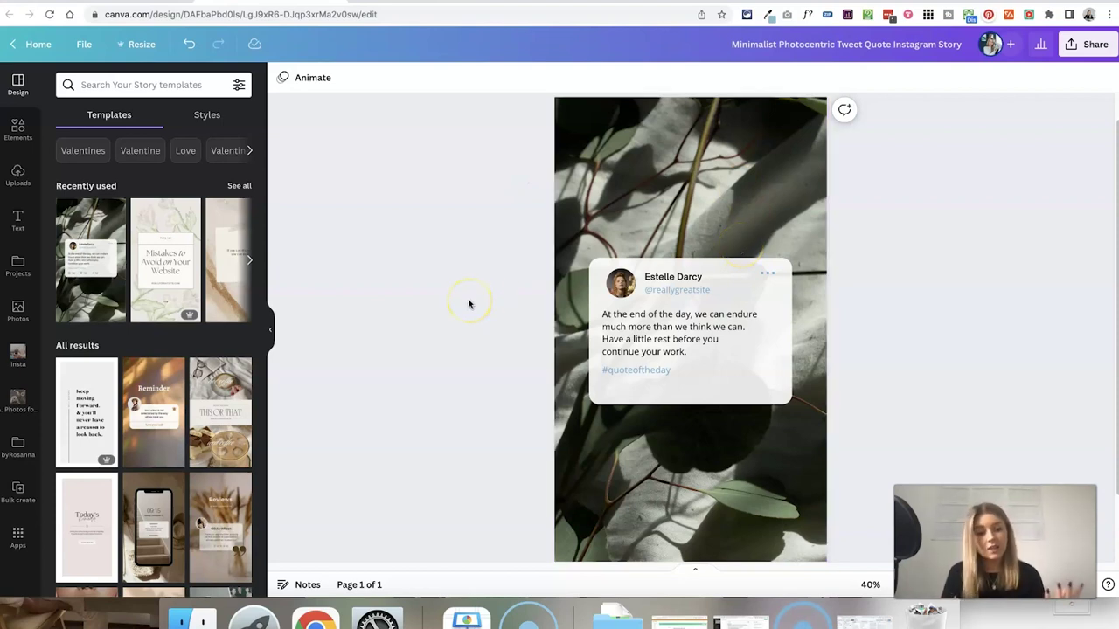
{"action": "left_click", "coordinate": [650, 207]}
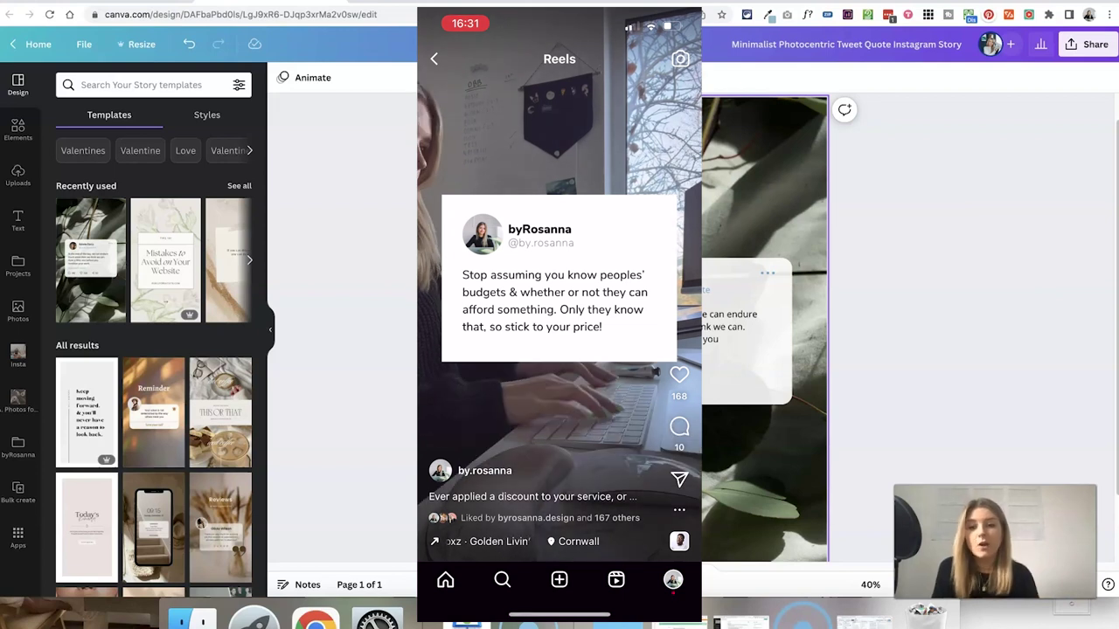
{"action": "left_click", "coordinate": [374, 331]}
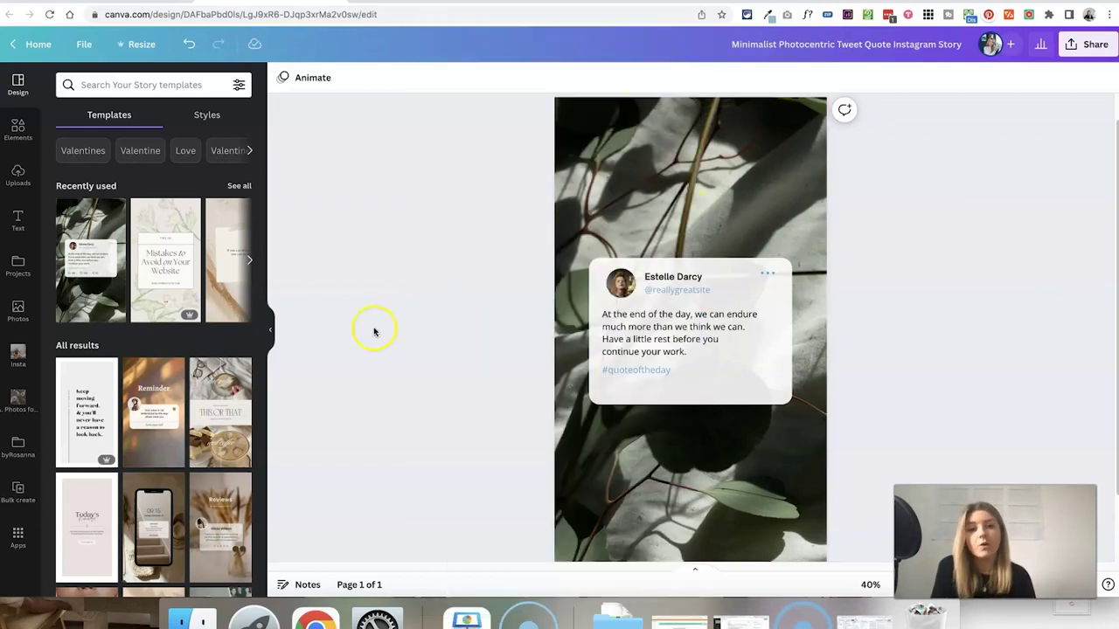
{"action": "left_click", "coordinate": [591, 230]}
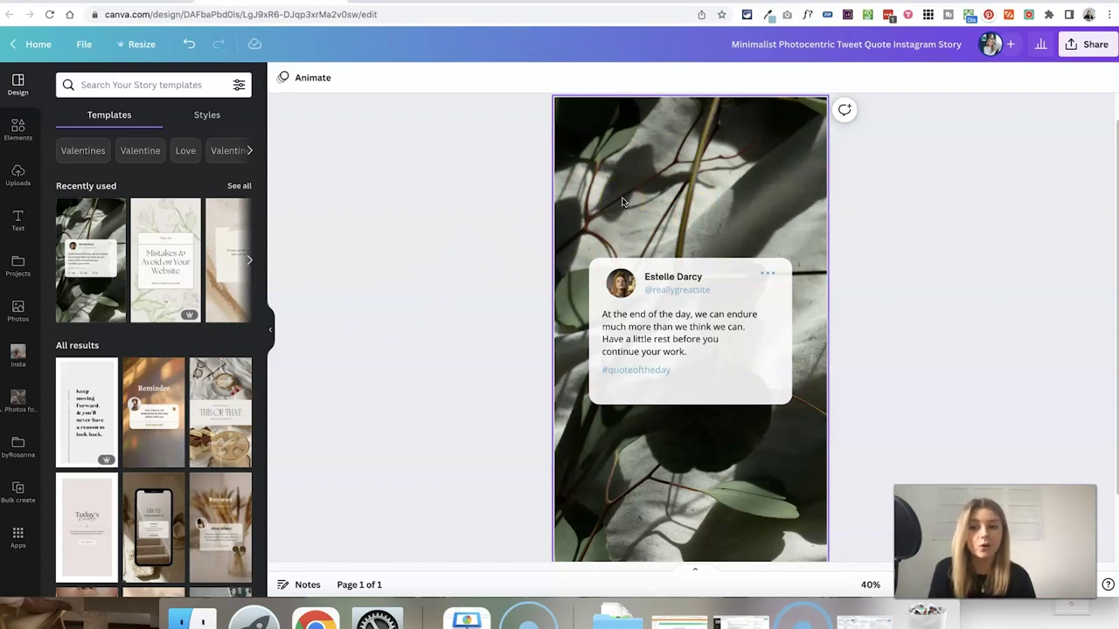
- Add Canva's Videos library from Apps under More from Canva
{"action": "left_click", "coordinate": [18, 175]}
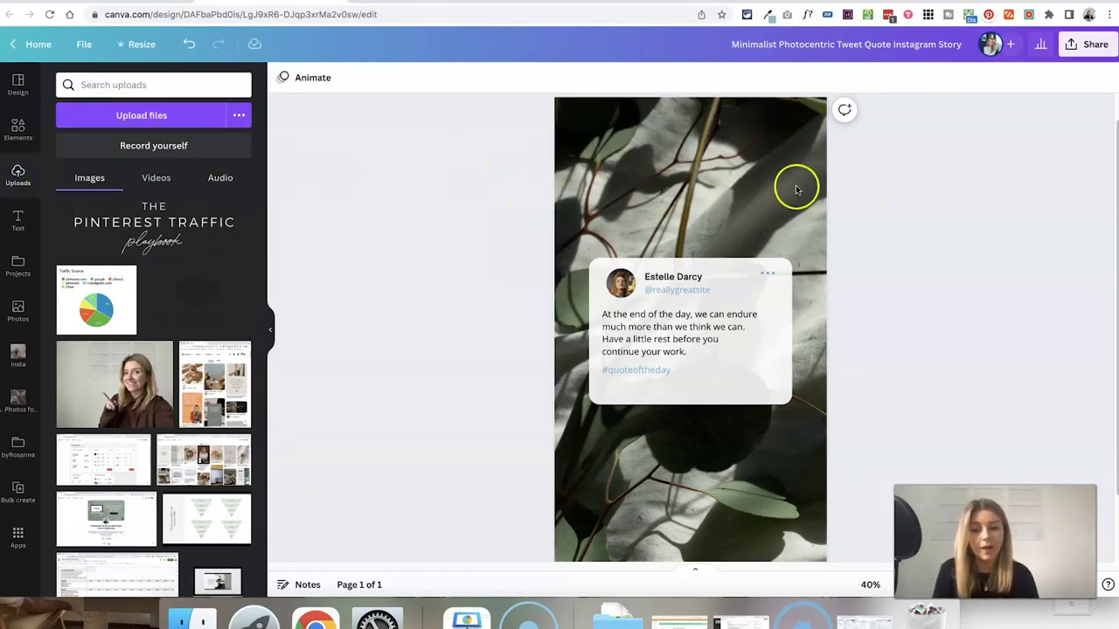
{"action": "left_click", "coordinate": [17, 85]}
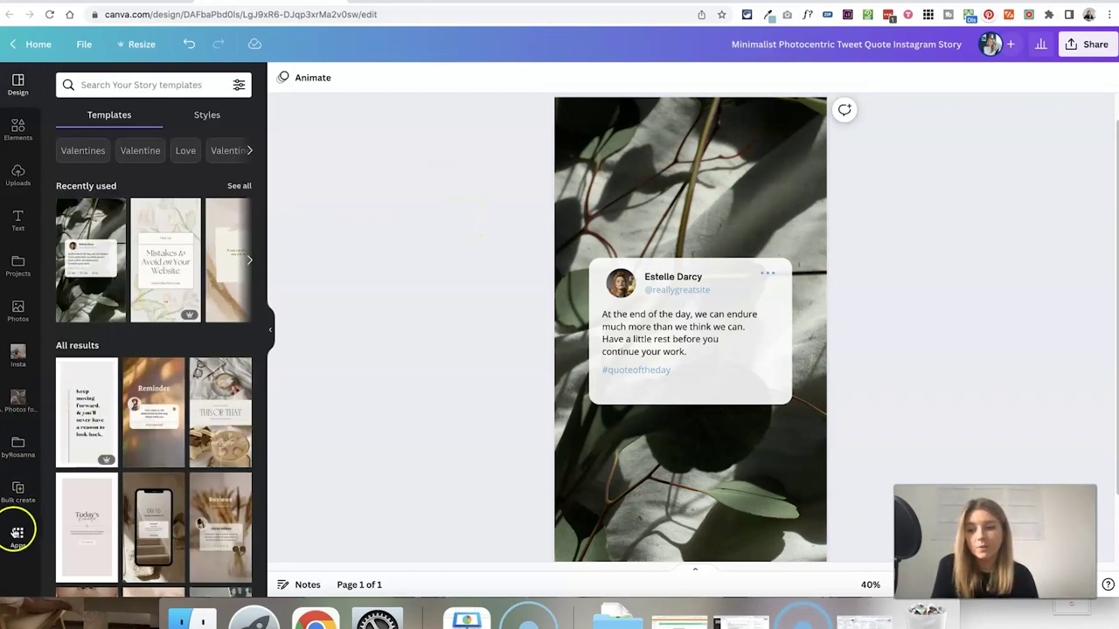
{"action": "left_click", "coordinate": [18, 533]}
{"action": "scroll", "coordinate": [140, 422], "scroll_direction": "down", "scroll_amount": 3}
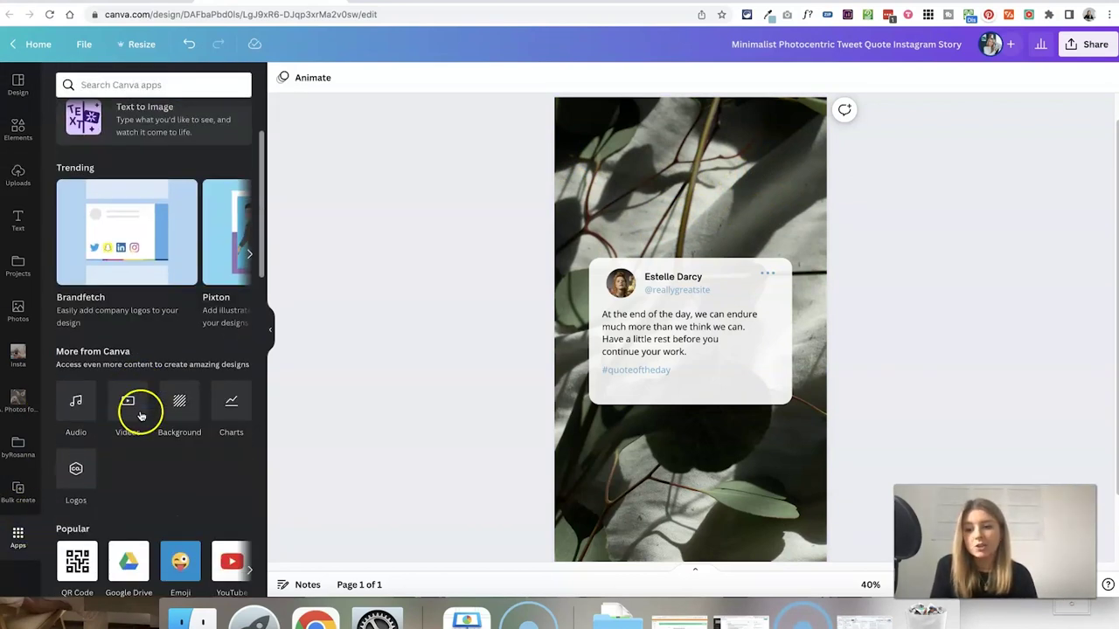
{"action": "left_click", "coordinate": [127, 404]}
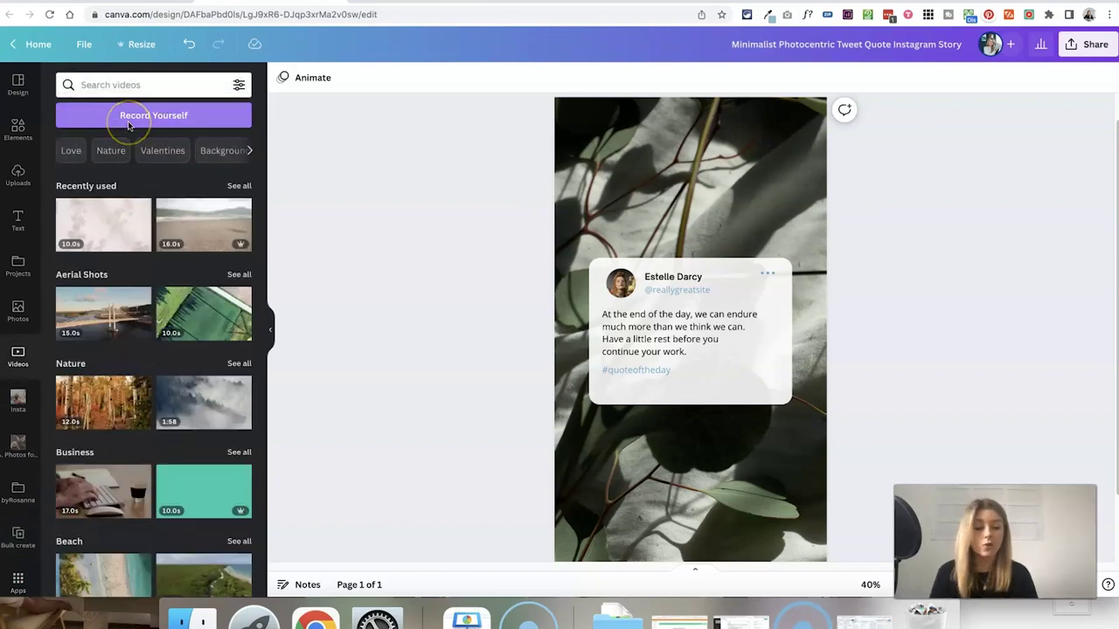
- Search the stock videos for 'work'
{"action": "left_click", "coordinate": [118, 83]}
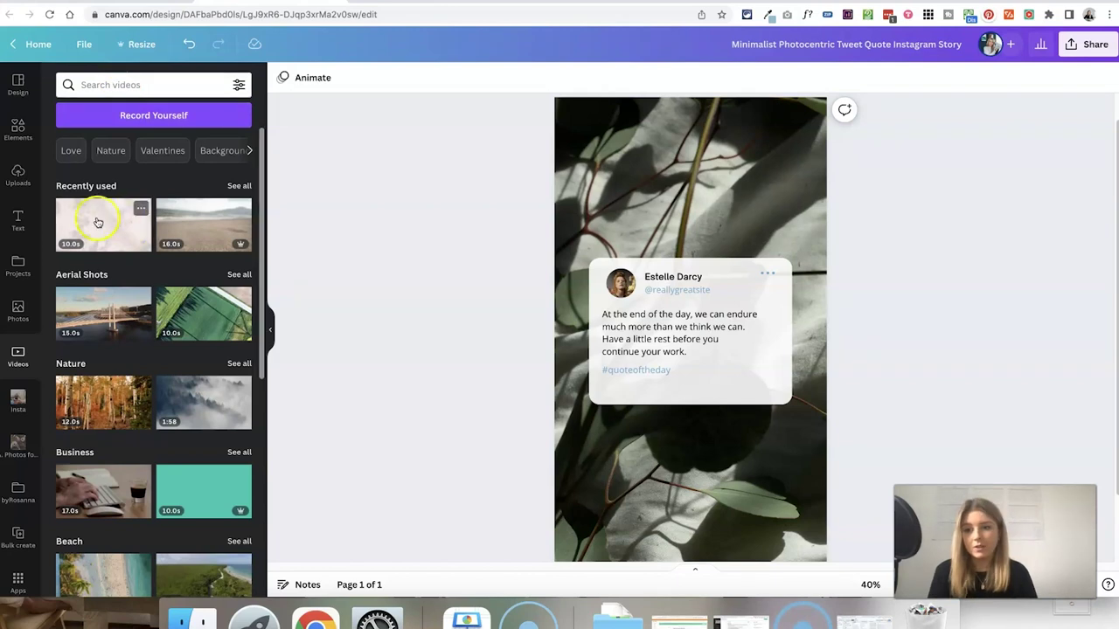
{"action": "left_click", "coordinate": [199, 225]}
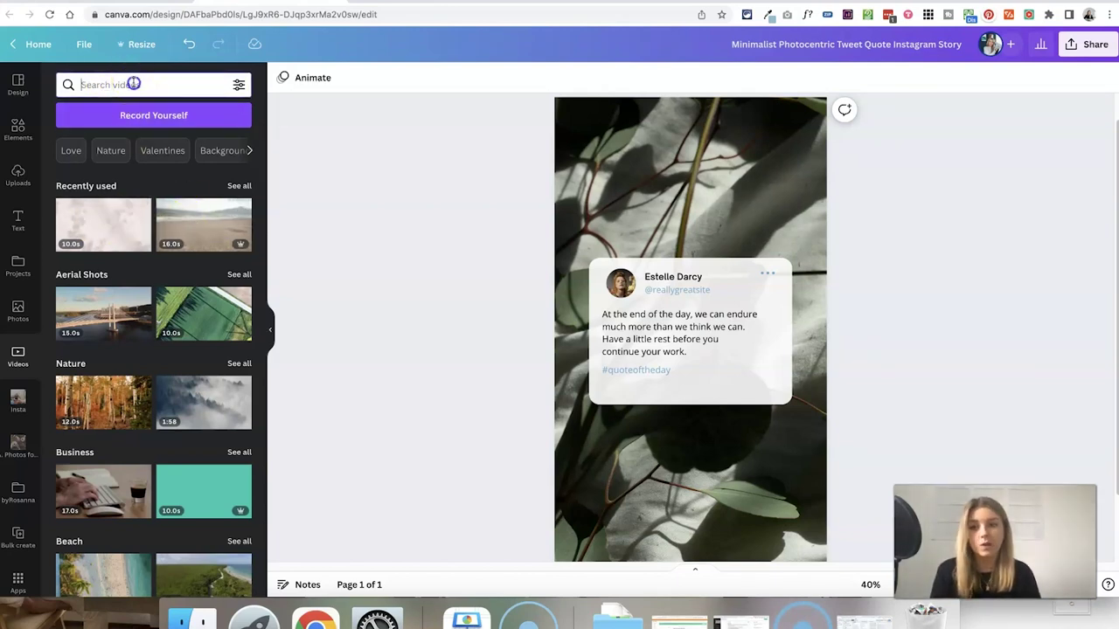
{"action": "type", "text": "work"}
{"action": "key", "text": "Return"}
{"action": "left_click", "coordinate": [359, 245]}
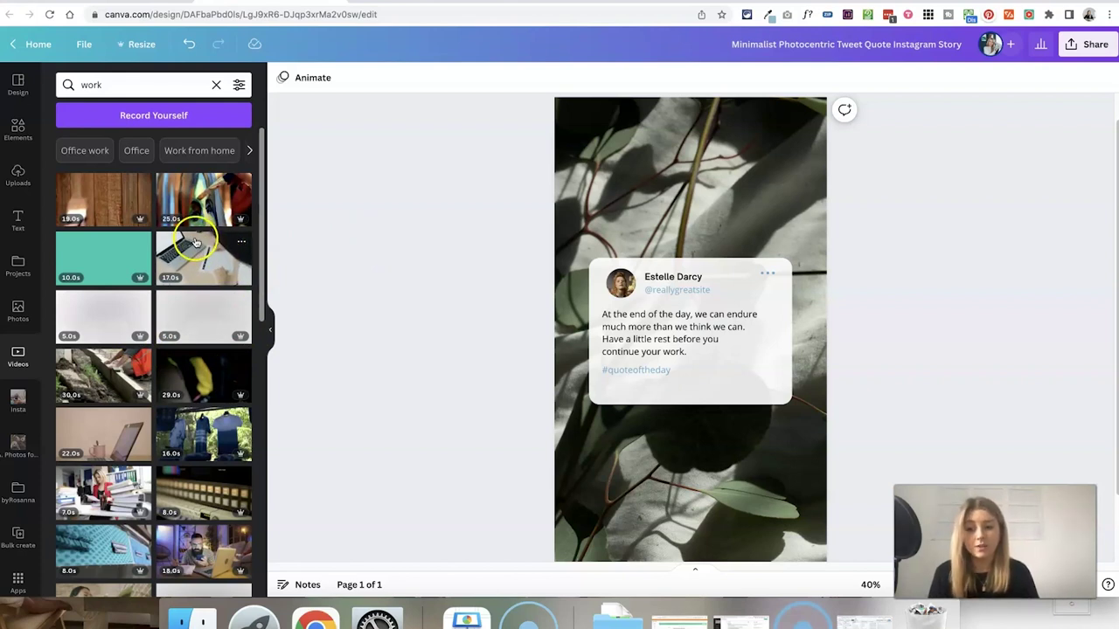
- Drag the 17.0s hands-writing-by-laptop video onto the page as the story background
{"action": "left_click_drag", "start_coordinate": [197, 245], "coordinate": [561, 171]}
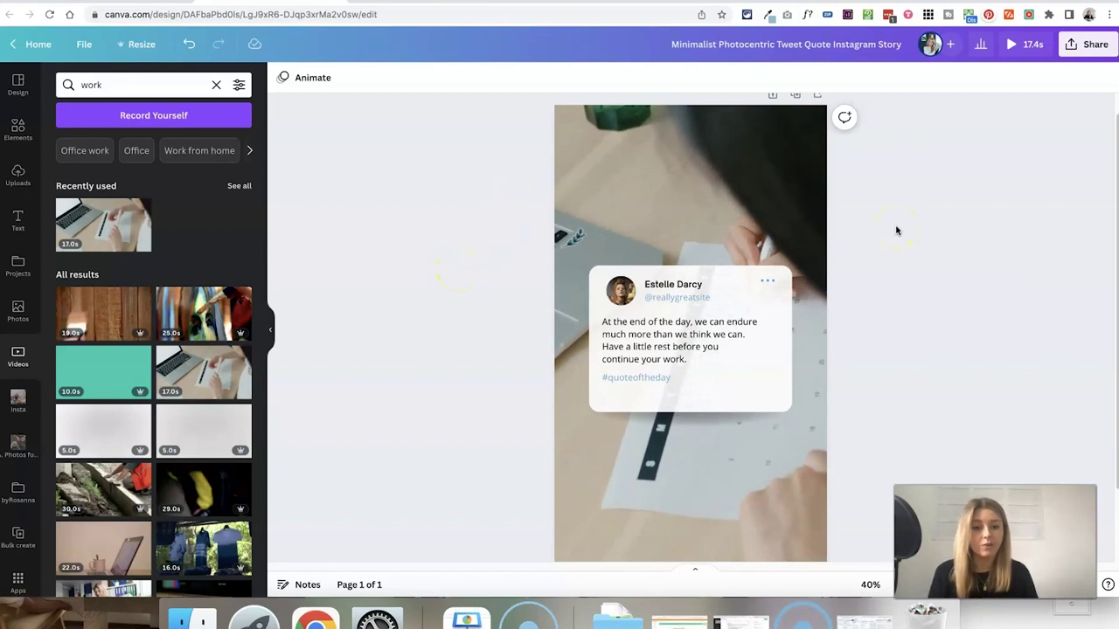
- Set the tweet card's transparency to 90
{"action": "left_click", "coordinate": [743, 271]}
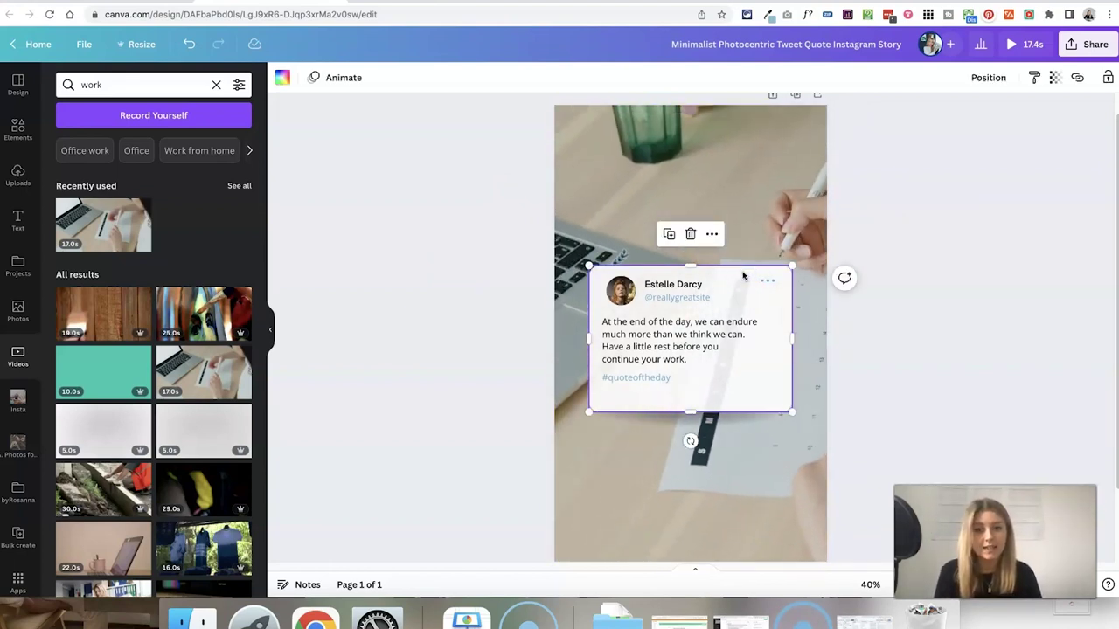
{"action": "left_click", "coordinate": [1050, 80]}
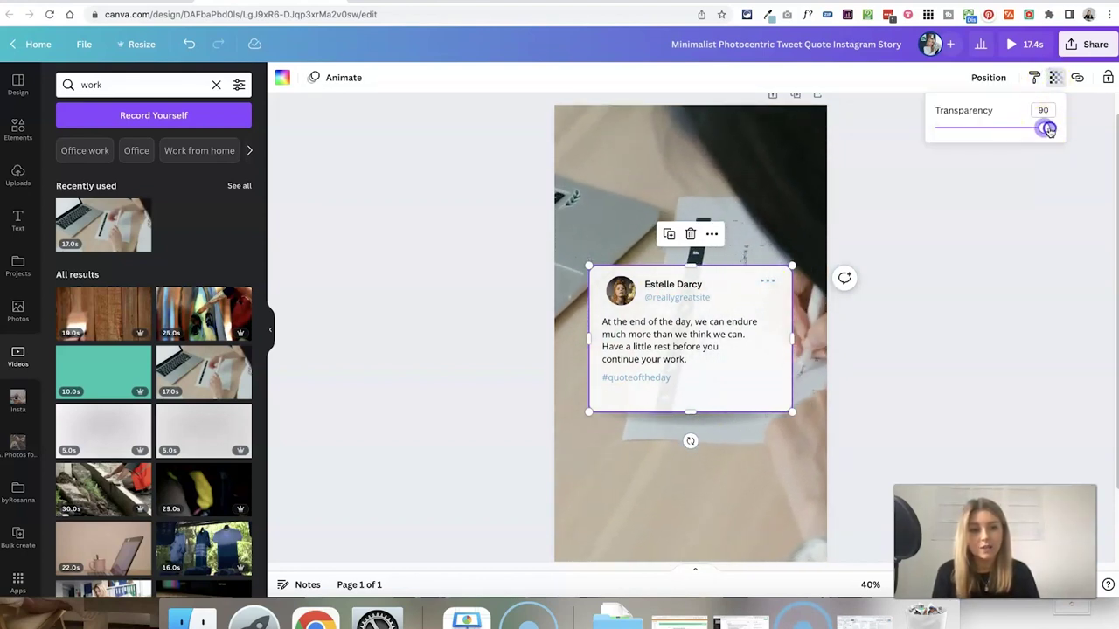
{"action": "left_click", "coordinate": [1073, 172]}
{"action": "left_click", "coordinate": [1042, 210]}
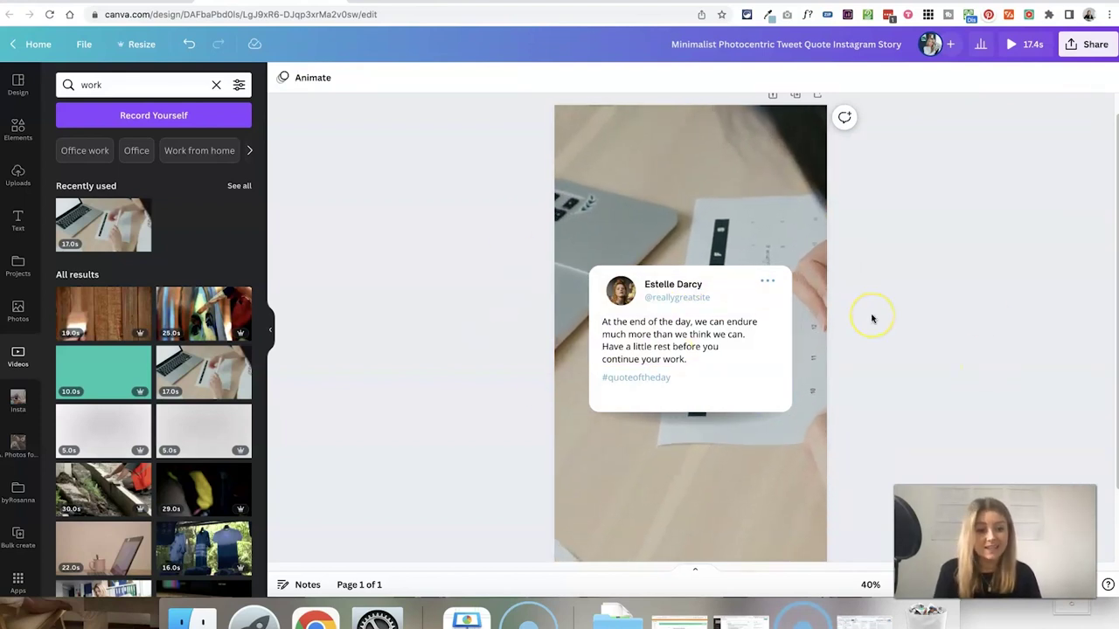
- Download the 9:16 video quote story as an MP4 video at 1080p quality
{"action": "scroll", "coordinate": [861, 213], "scroll_direction": "down", "scroll_amount": 1}
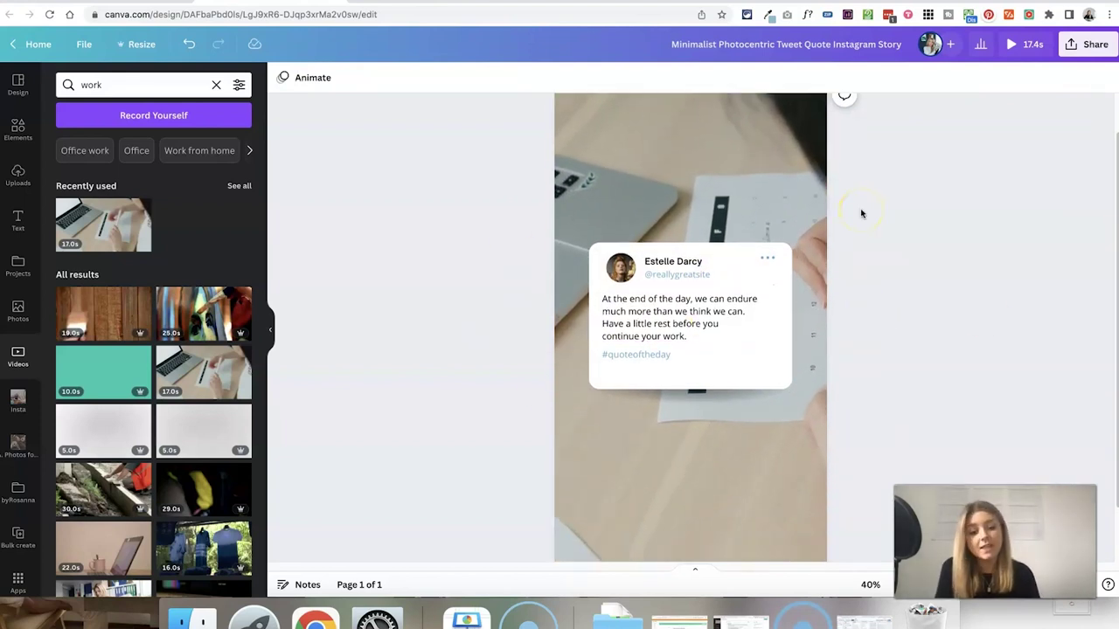
{"action": "left_click", "coordinate": [1082, 50]}
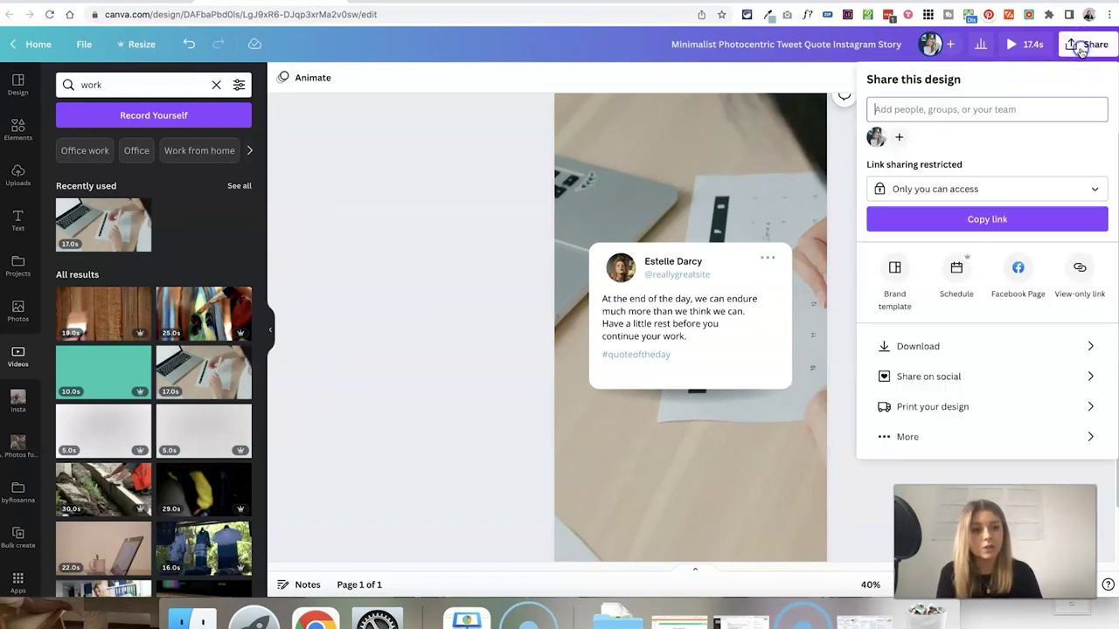
{"action": "left_click", "coordinate": [950, 346]}
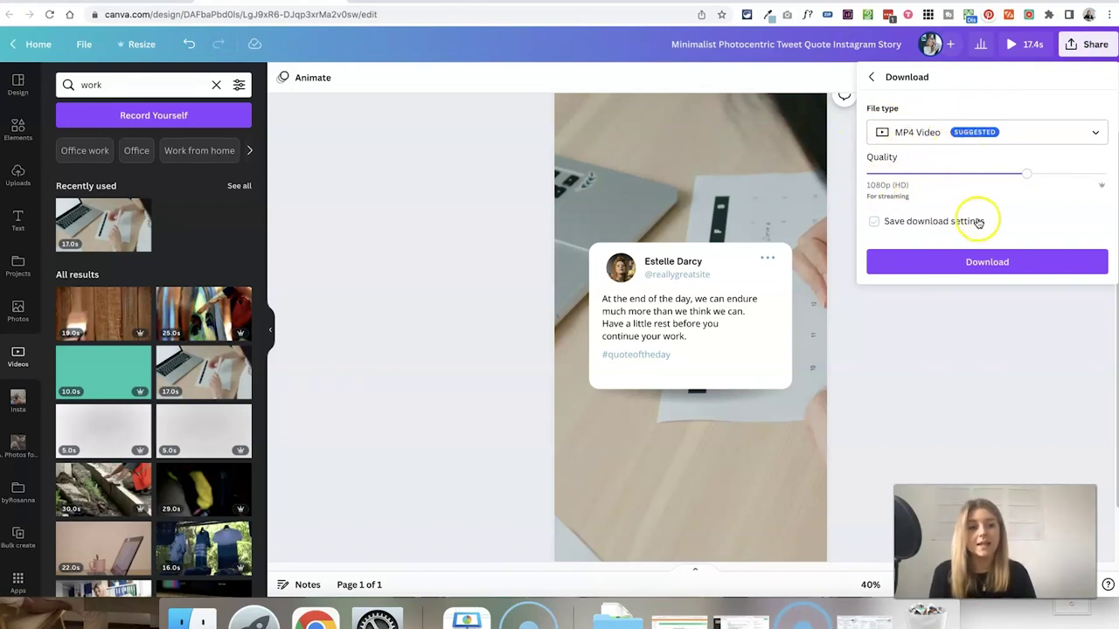
{"action": "left_click", "coordinate": [987, 263]}
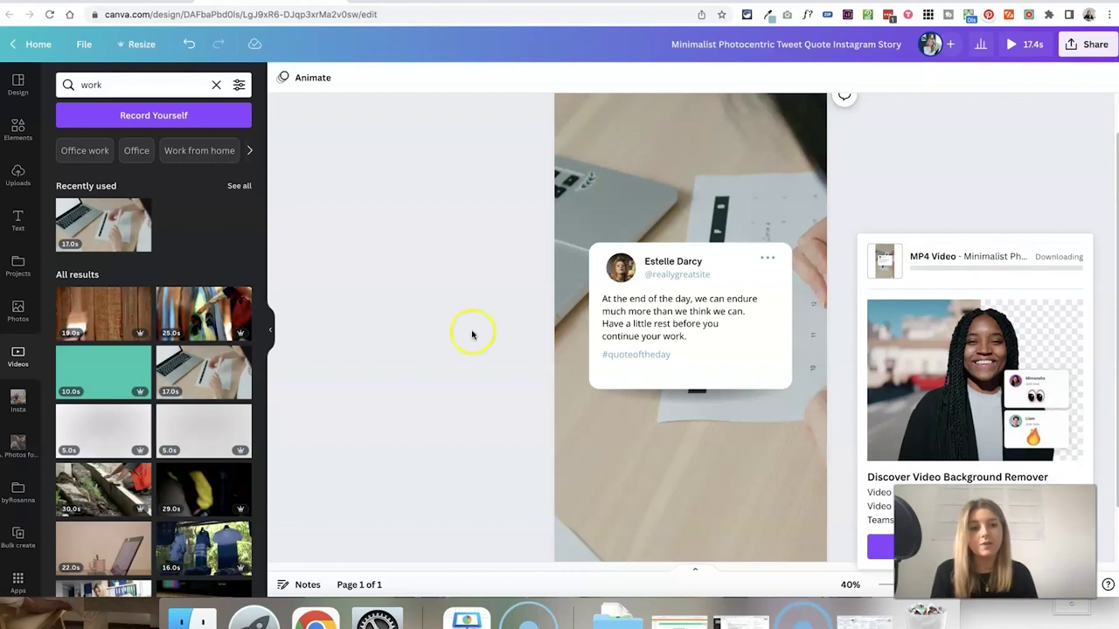